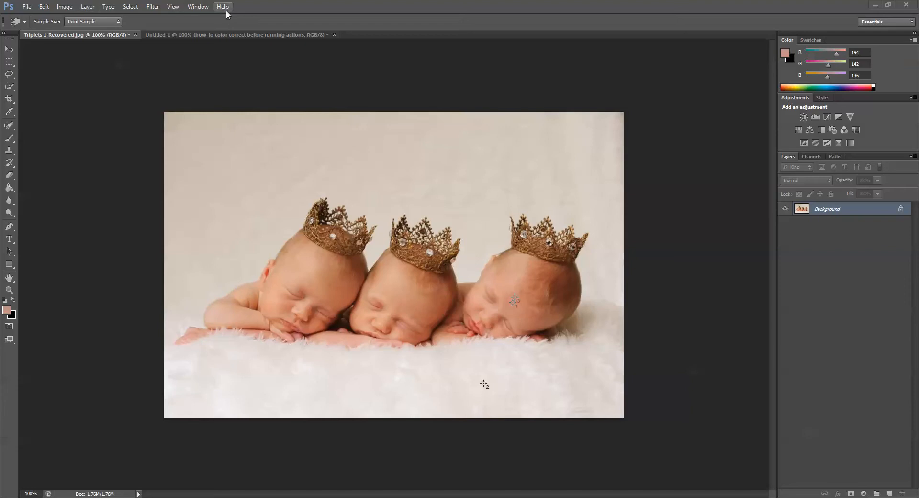
Run the "All-In-One: Lovely" action from the Magic & Light Vintage Spring set on the newborn triplets photo
left_click(196, 7)
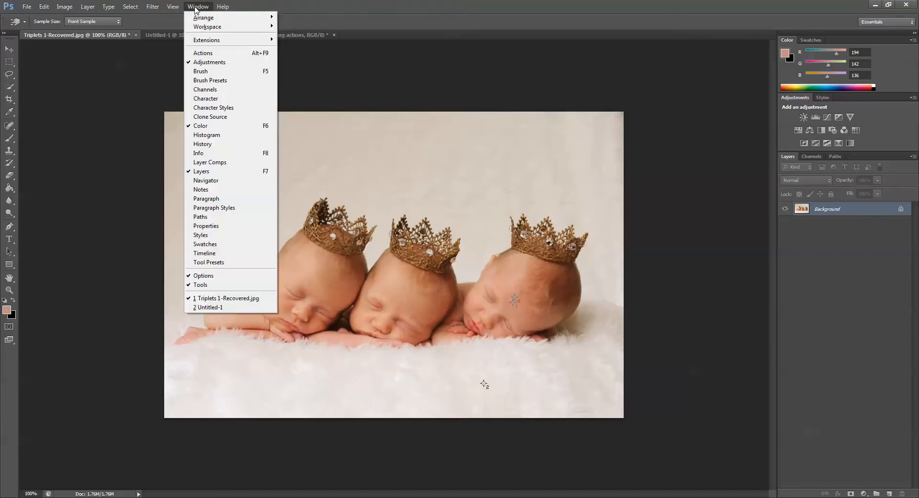
left_click(214, 53)
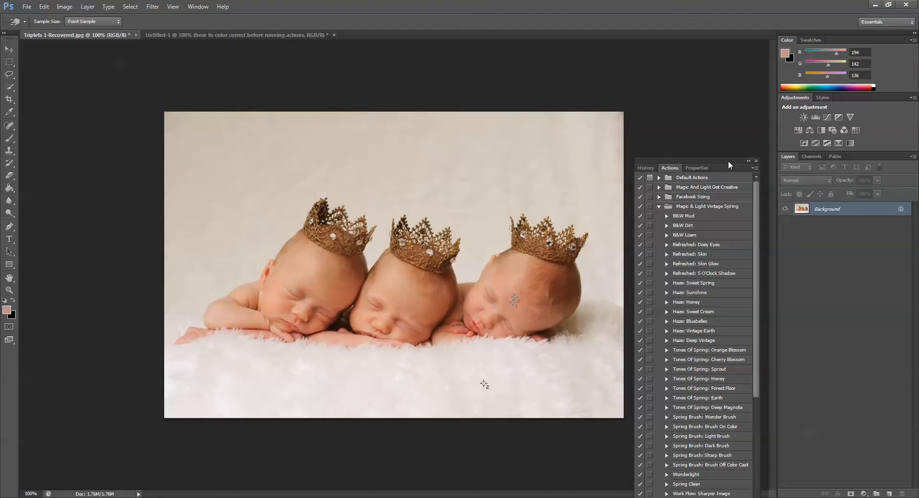
left_click_drag(728, 160, 734, 67)
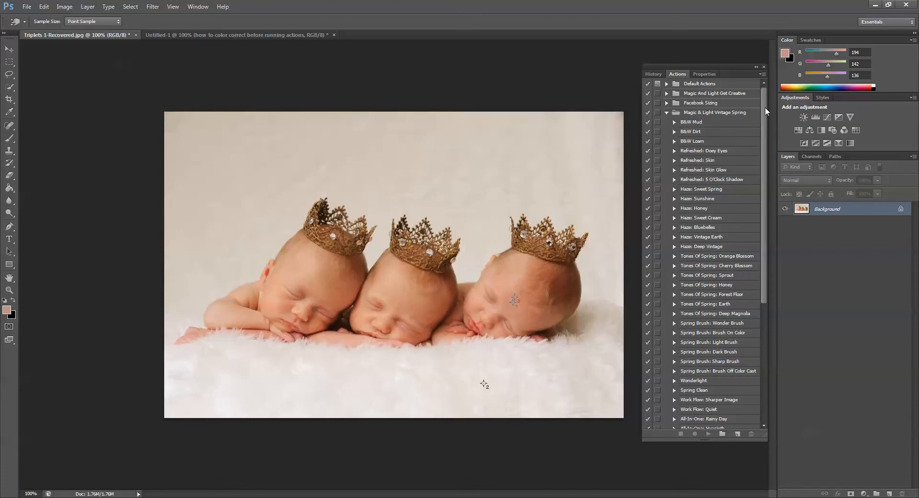
left_click_drag(764, 108, 771, 231)
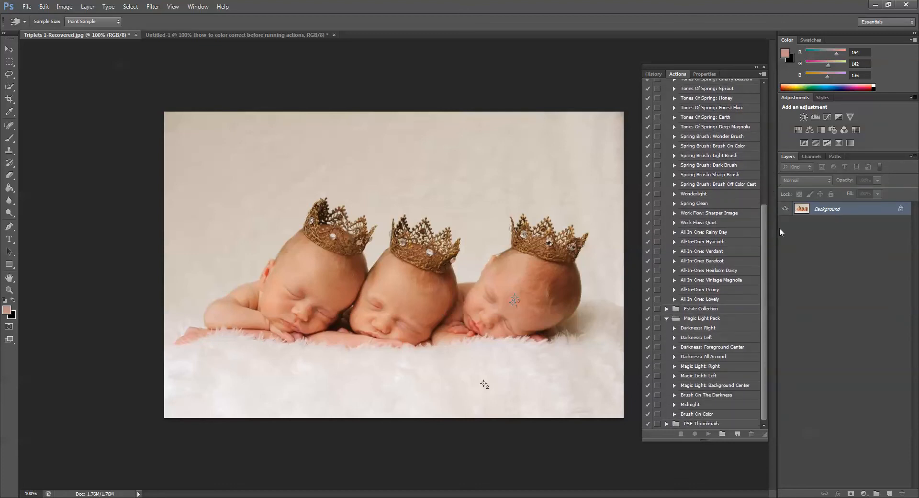
left_click(712, 300)
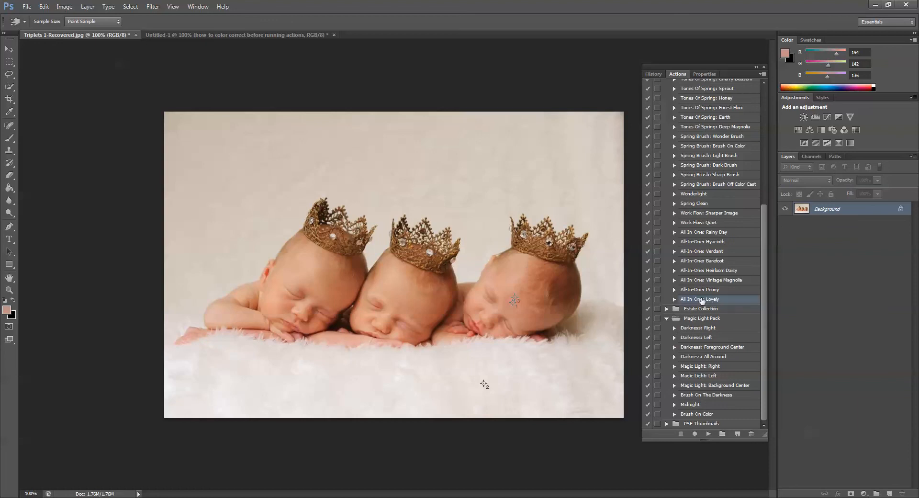
left_click(708, 434)
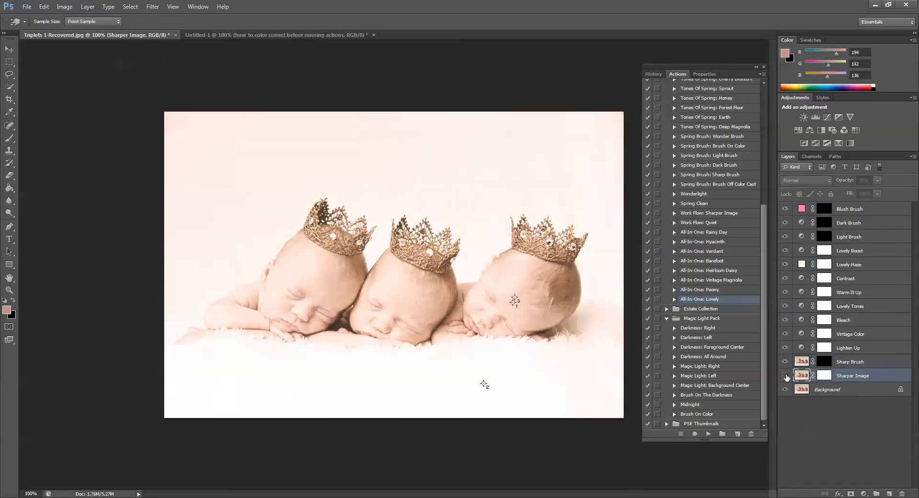
Hide the Sharper Image layer and compare the photo with and without the Lighten Up layer
left_click(784, 375)
left_click(853, 350)
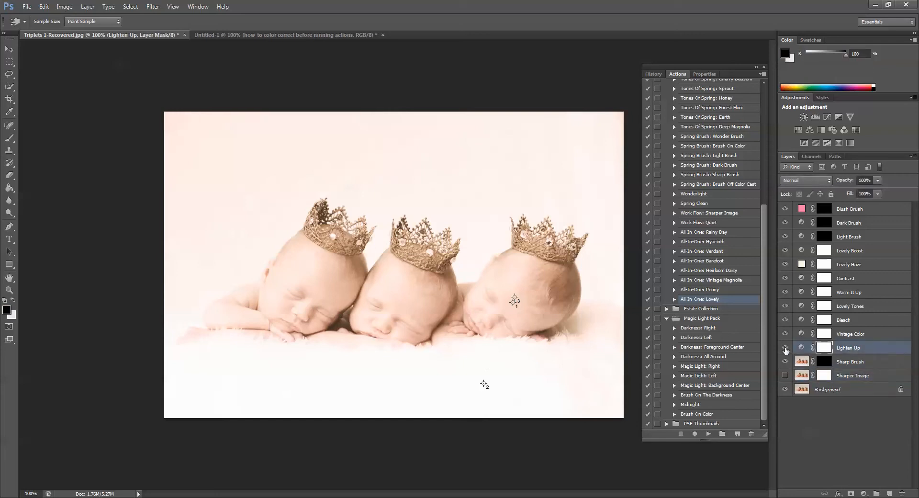
left_click(785, 348)
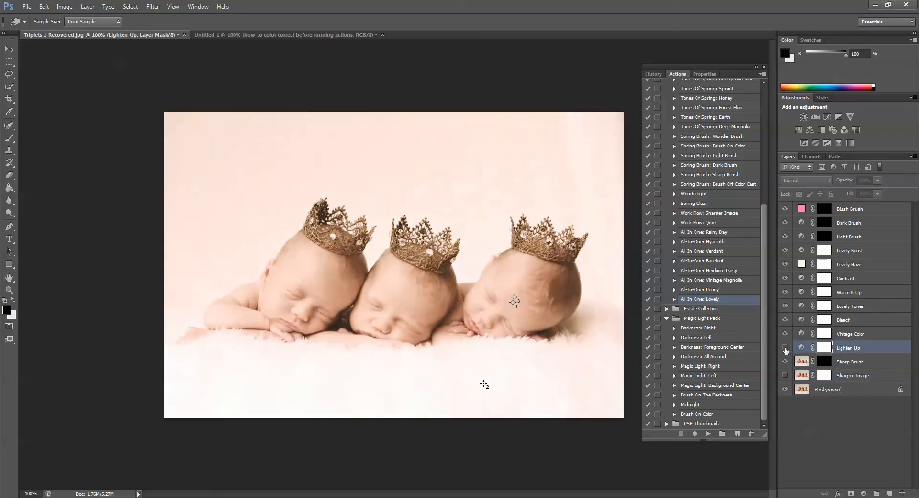
left_click(785, 348)
left_click(785, 348)
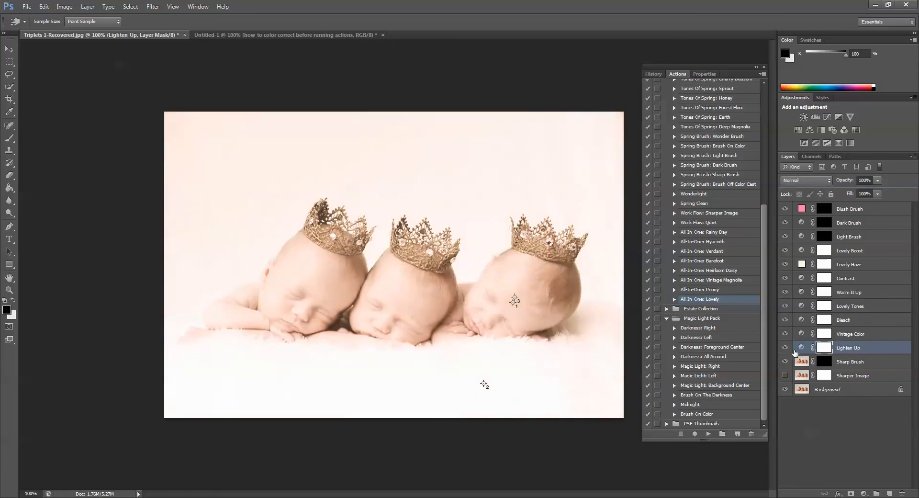
Hide the Vintage Color layer and compare the photo with and without the Bleach layer
left_click(784, 333)
left_click(785, 319)
left_click(784, 320)
left_click(785, 320)
left_click(785, 320)
Reduce the Bleach layer's opacity to 18%
left_click(849, 322)
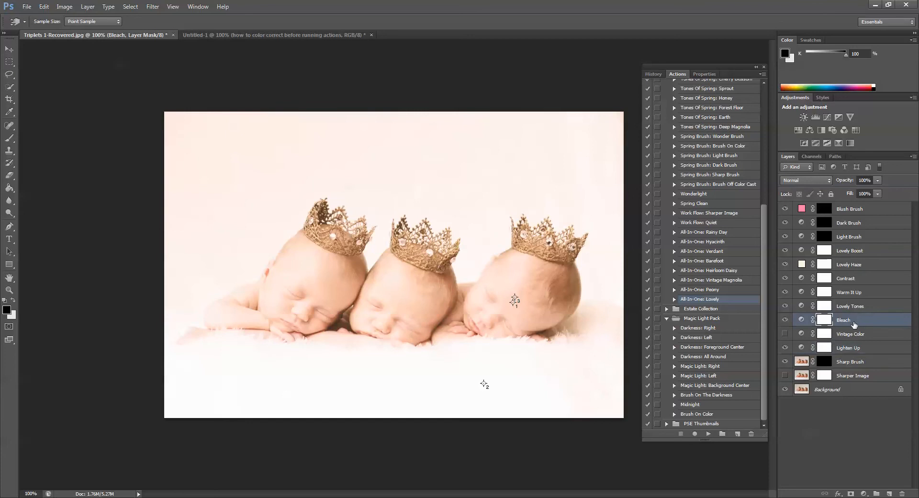
left_click(877, 181)
left_click_drag(847, 200, 832, 200)
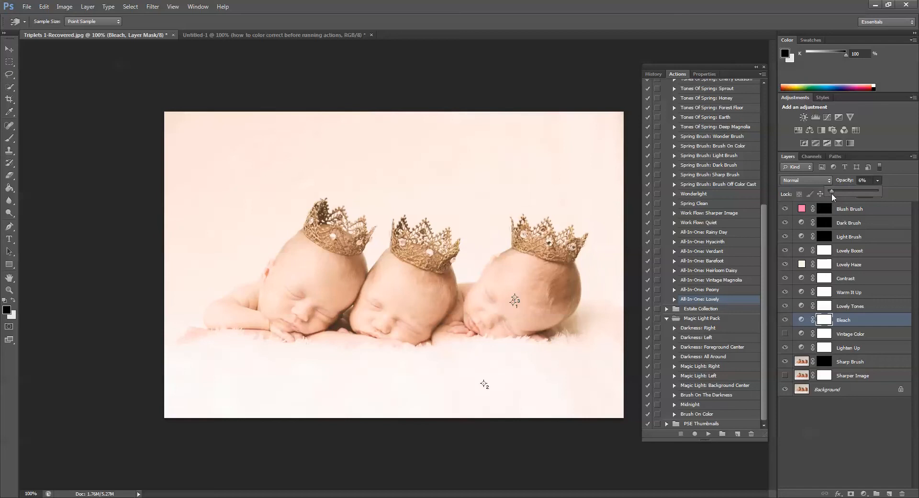
left_click_drag(832, 194, 833, 194)
Compare the photo with and without the Lovely Tones layer and set that layer's opacity to 50%
left_click(785, 306)
left_click(784, 306)
left_click(785, 306)
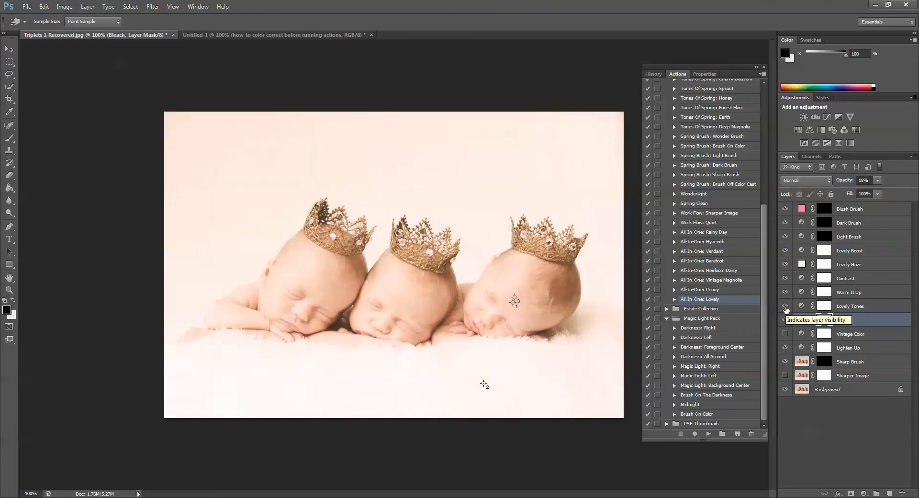
left_click(785, 306)
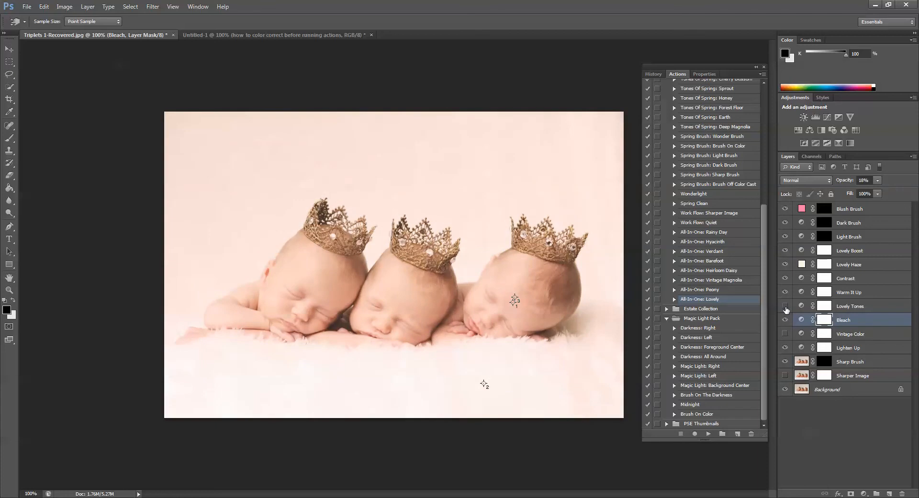
left_click(784, 306)
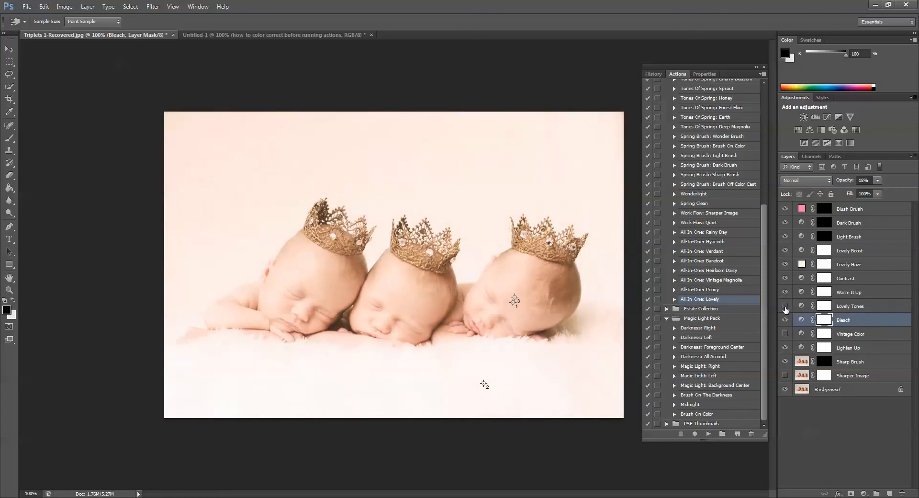
left_click(785, 307)
left_click(785, 307)
left_click(785, 306)
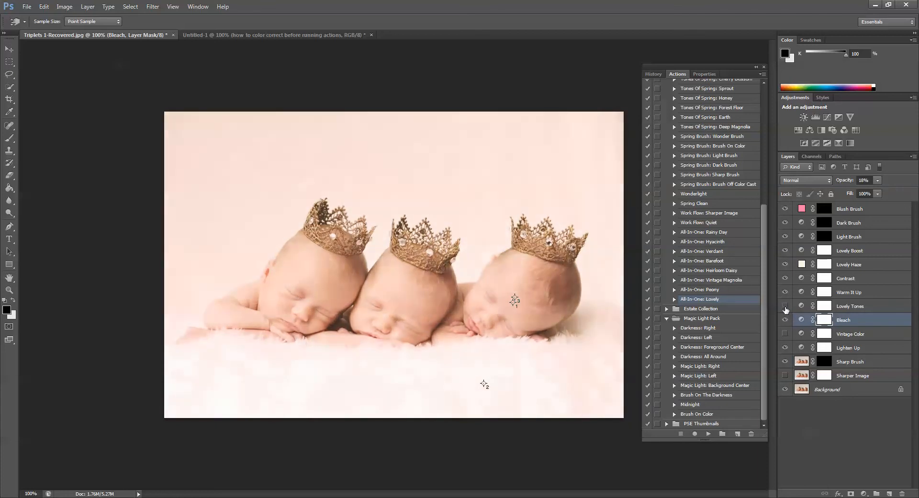
left_click(785, 306)
left_click(856, 307)
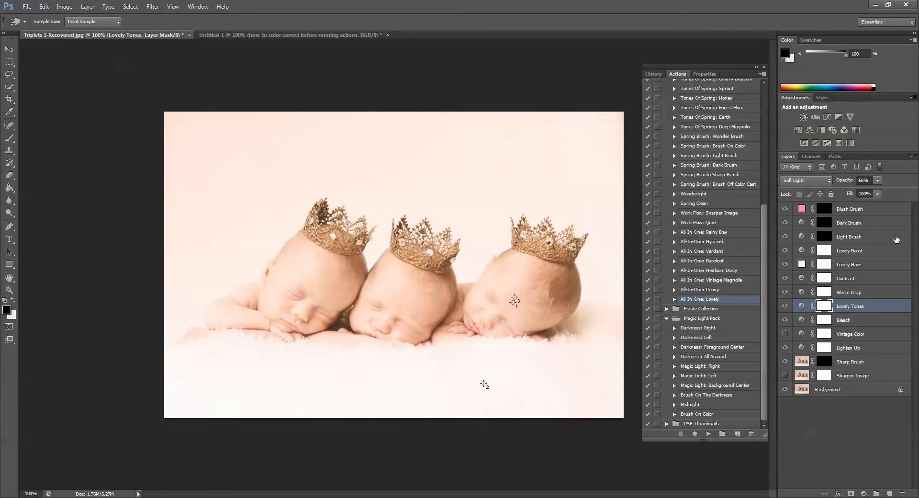
left_click(878, 180)
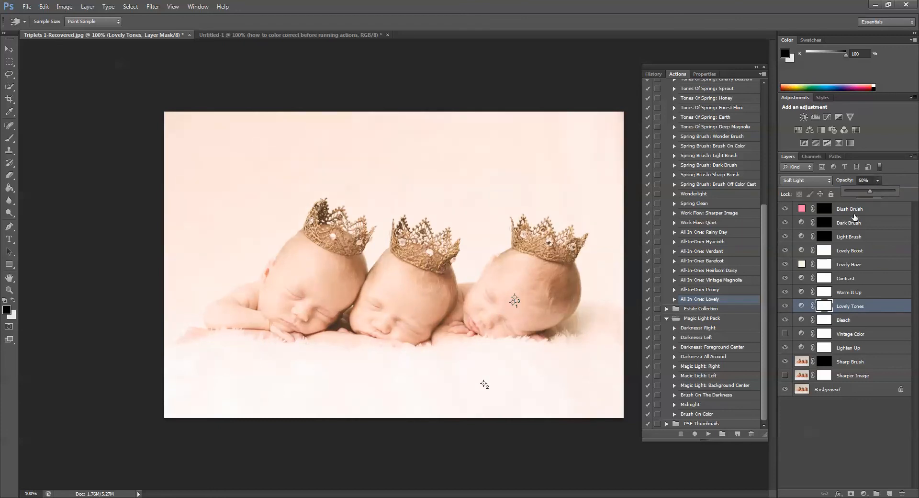
Compare the photo with and without the Warm It Up layer and the Contrast layer, leaving both visible
left_click(785, 292)
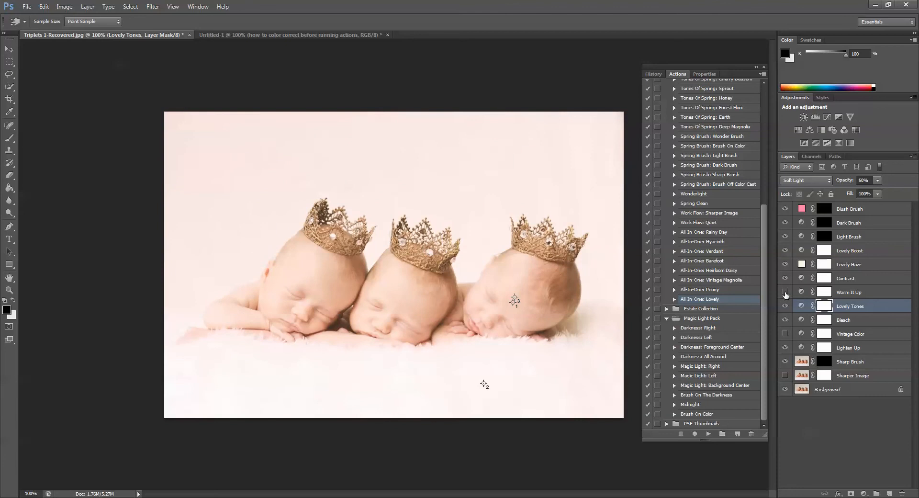
left_click(785, 292)
left_click(784, 278)
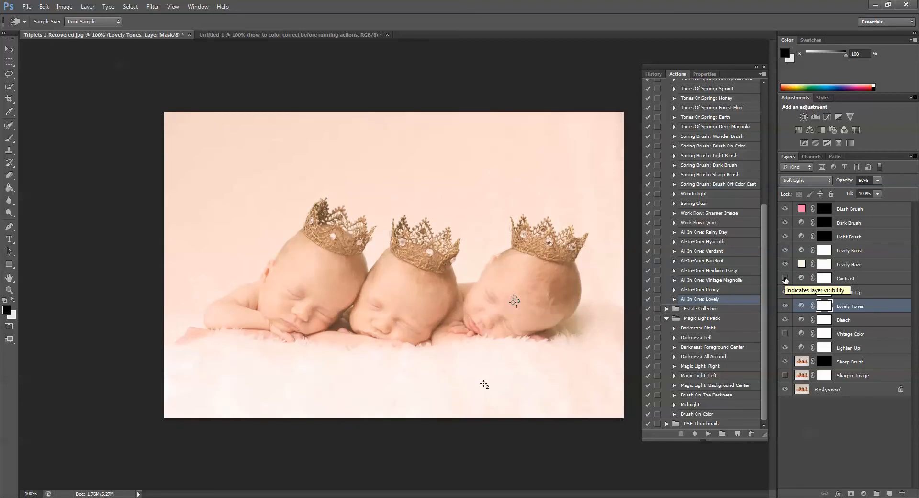
left_click(785, 278)
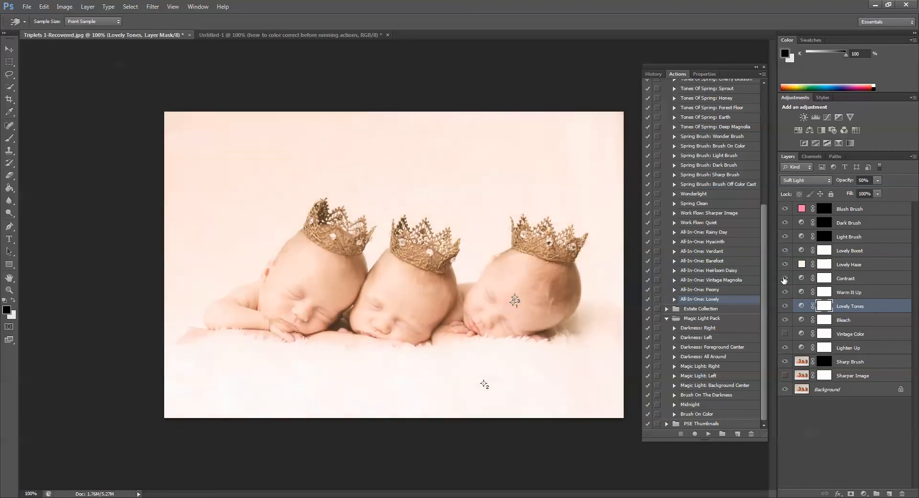
left_click(785, 278)
left_click(785, 279)
left_click(785, 279)
left_click(785, 278)
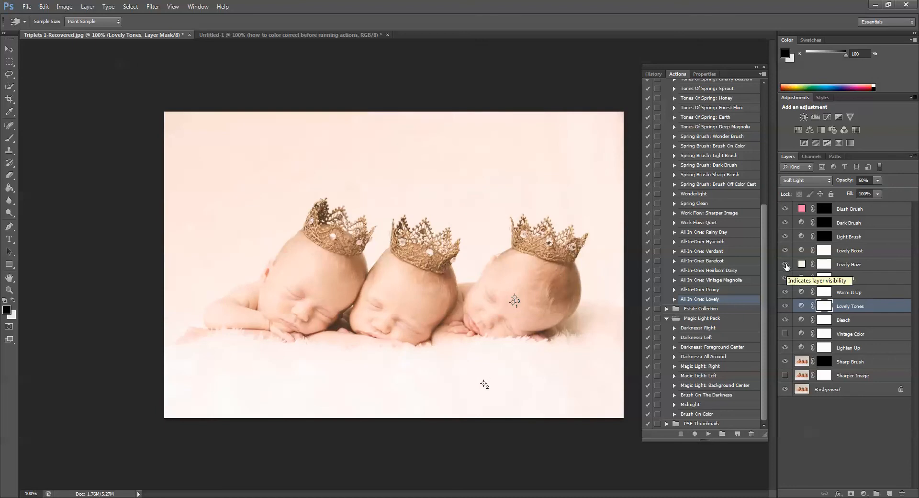
Hide the Lovely Haze layer and check the Lovely Boost layer's effect, leaving Lovely Boost visible
left_click(866, 267)
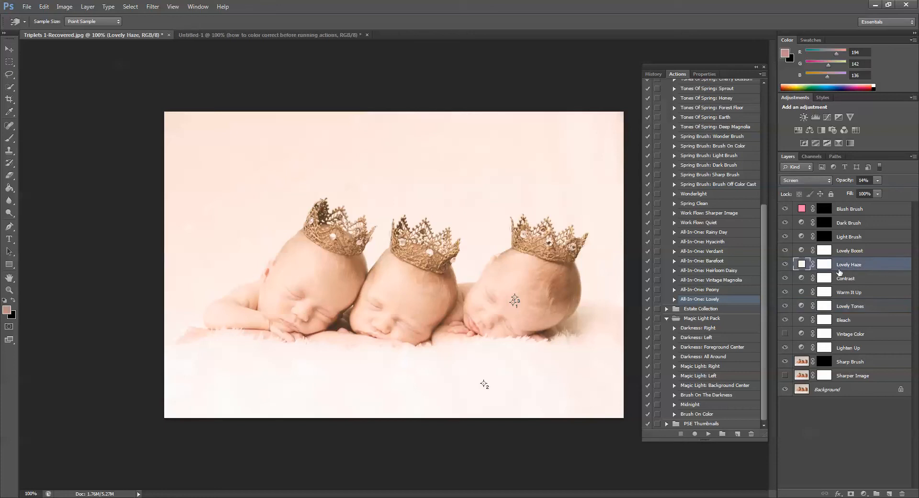
left_click(786, 264)
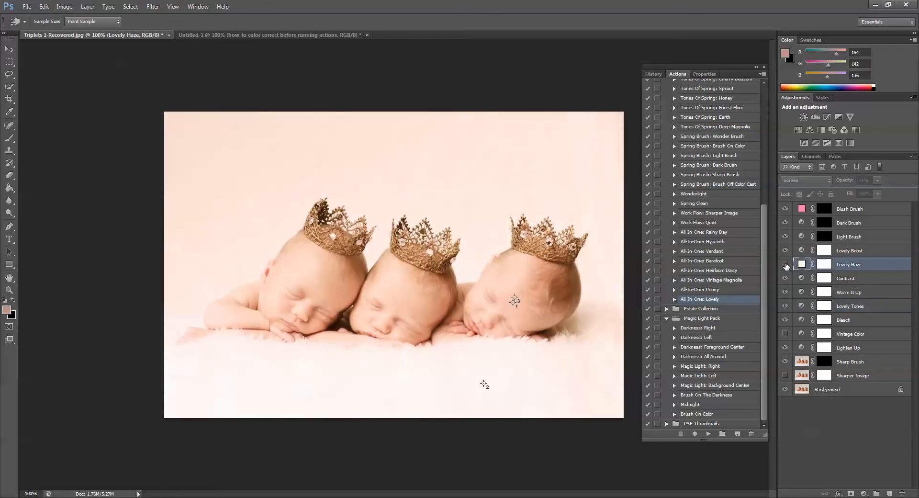
left_click(785, 265)
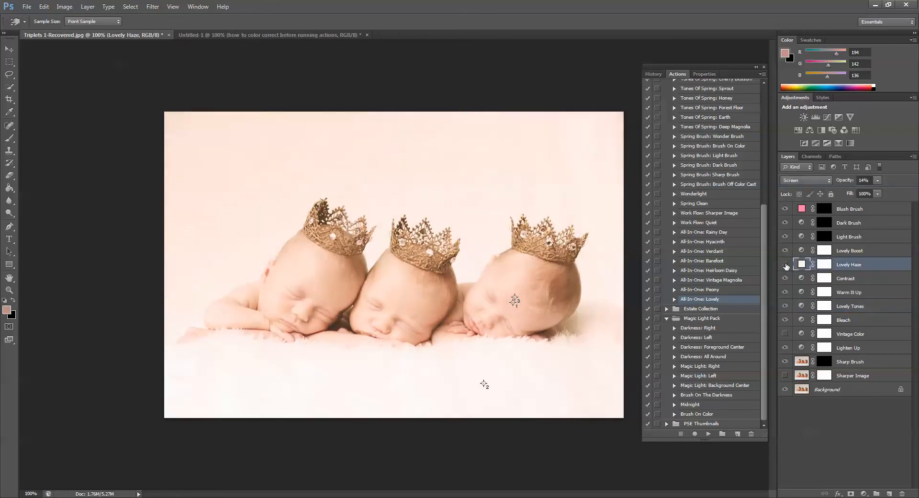
left_click(786, 264)
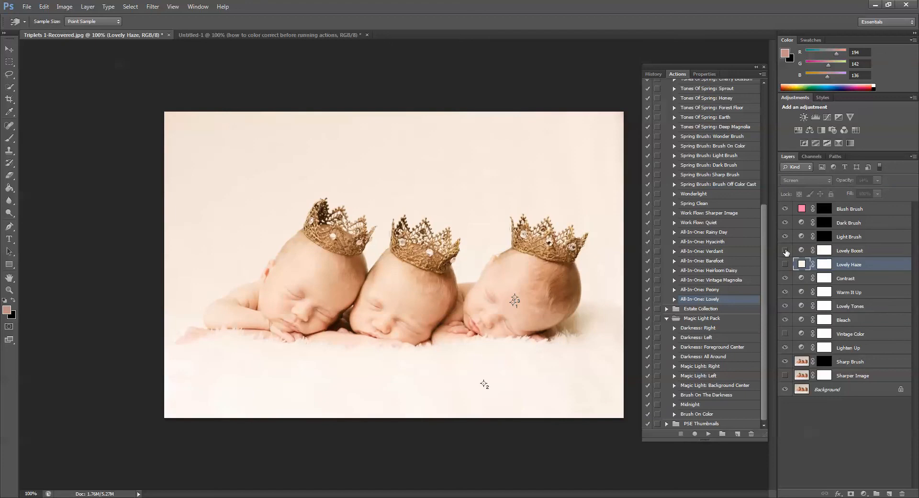
left_click(785, 250)
Check how the Lighten Up layer affects the white blanket by switching it off and on, leaving it visible
left_click(784, 347)
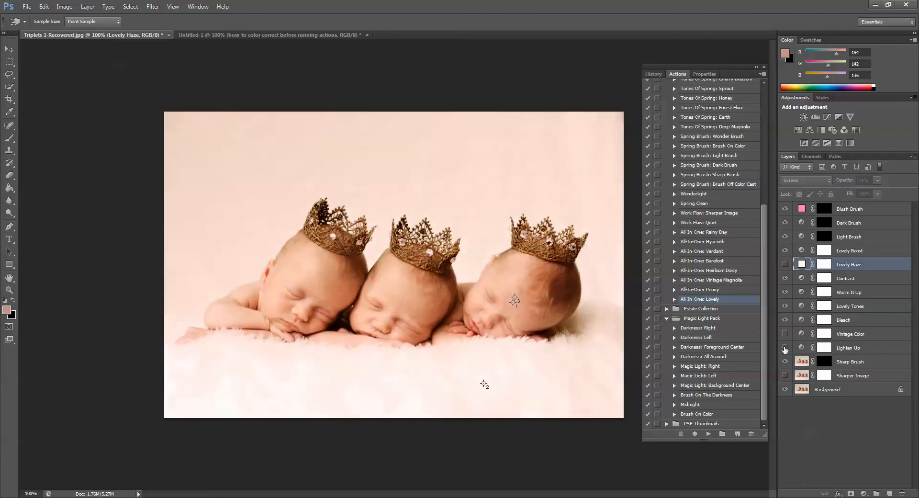
left_click(785, 348)
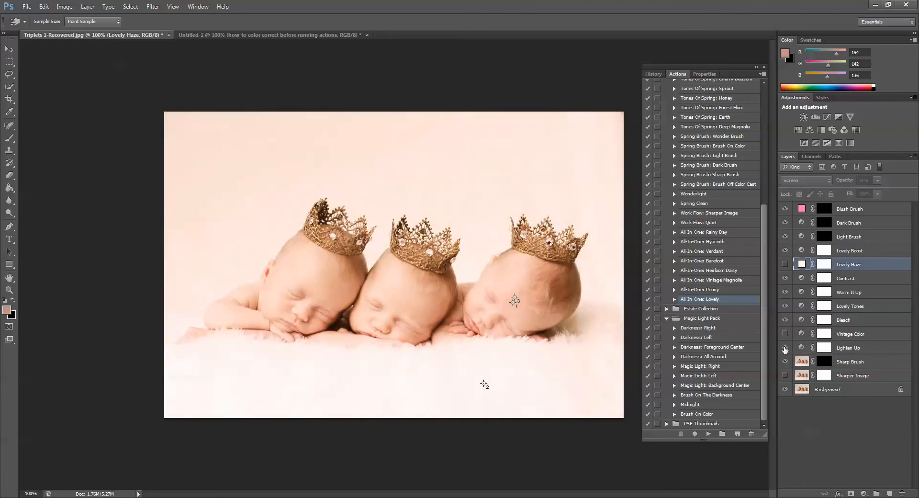
left_click(785, 348)
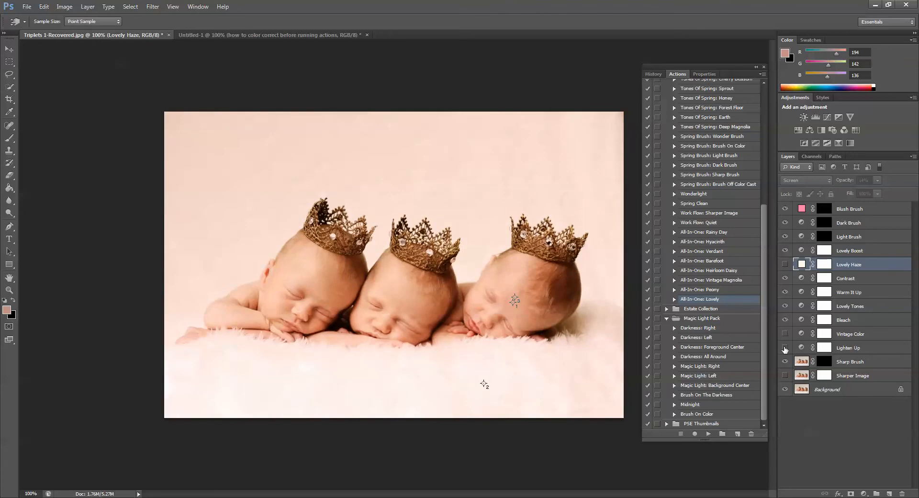
left_click(784, 347)
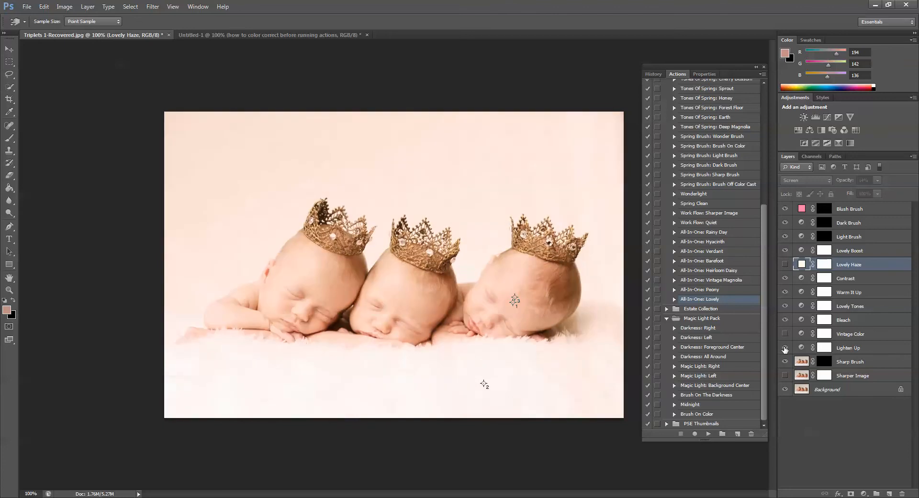
left_click(785, 348)
left_click(785, 347)
Paint black on the Lighten Up layer's mask over the white blanket with a size 100 brush at 42% opacity
left_click(824, 349)
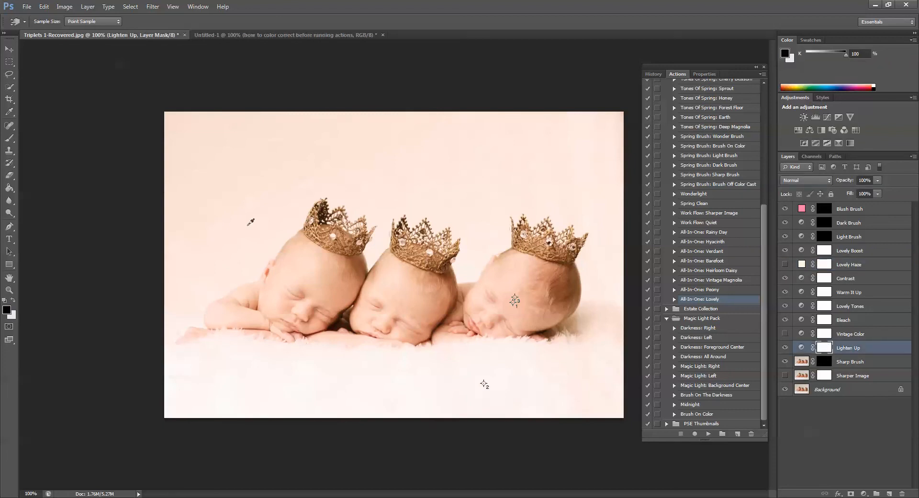
left_click(9, 138)
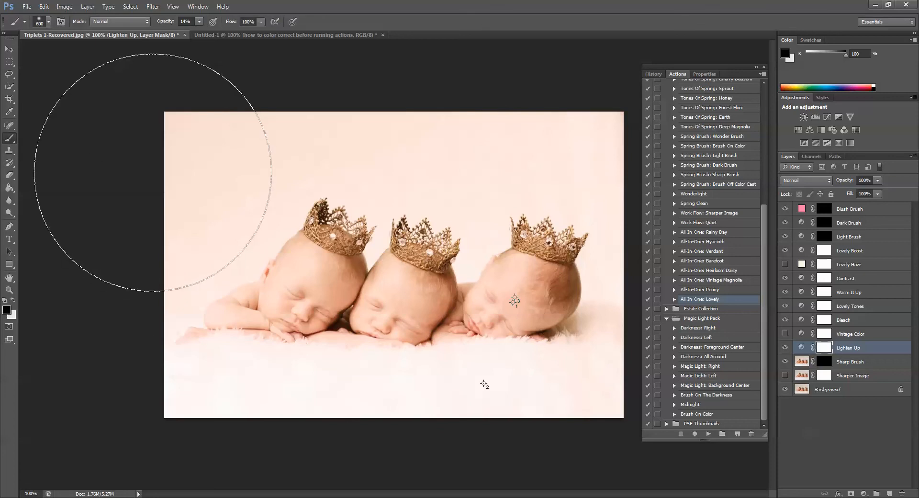
left_click(199, 22)
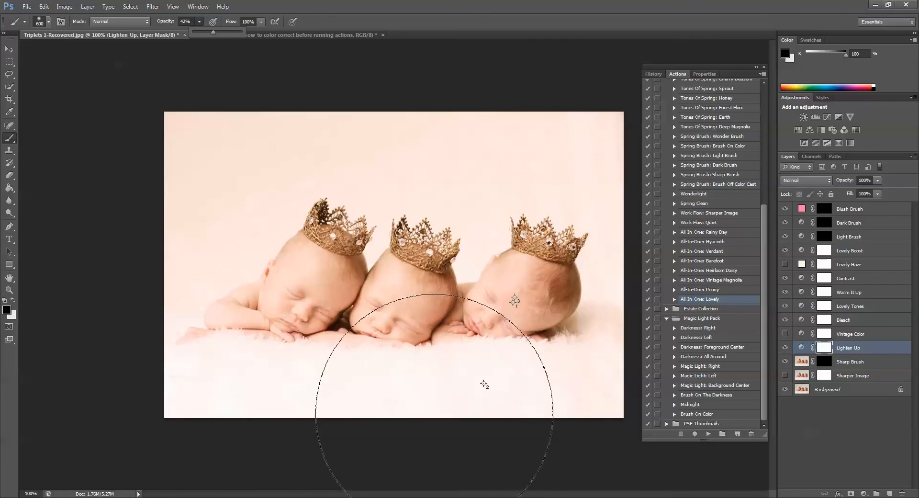
key("bracketleft")
key("bracketleft")
key("bracketleft")
key("bracketleft")
key("bracketleft")
key("bracketleft")
key("bracketleft")
key("bracketleft")
key("bracketleft")
key("bracketleft")
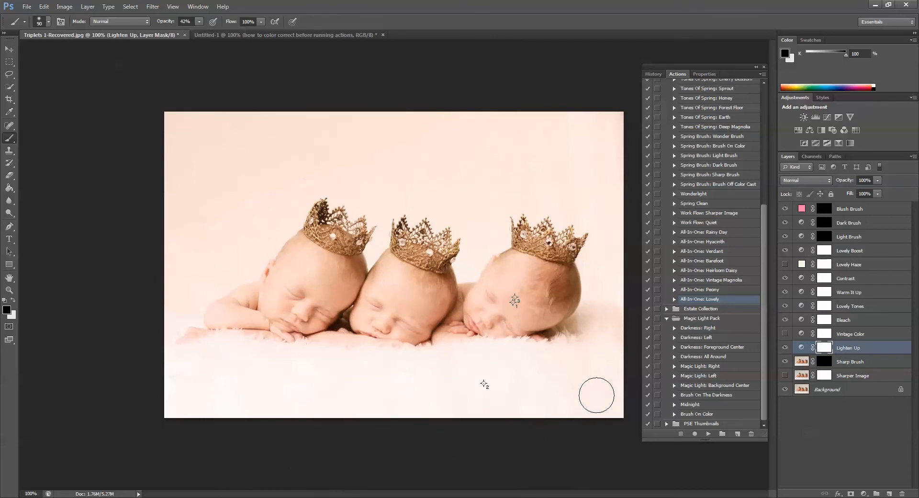
key("bracketright")
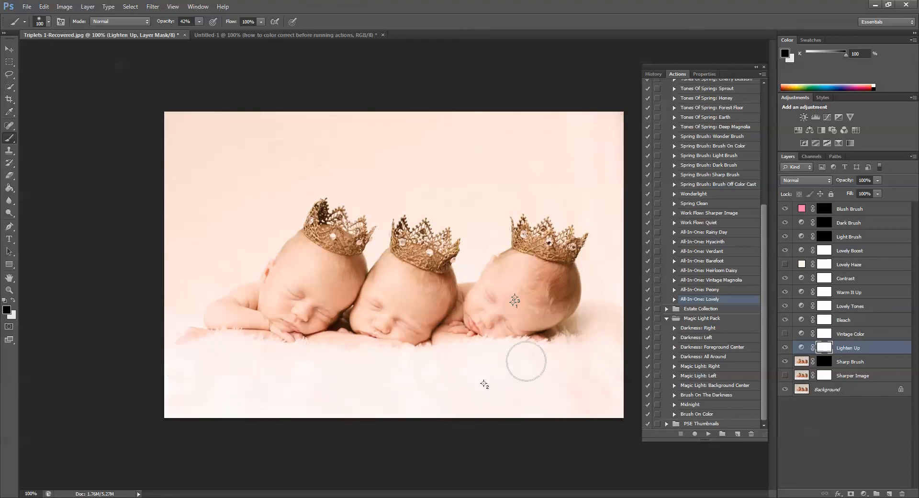
left_click_drag(604, 329, 605, 327)
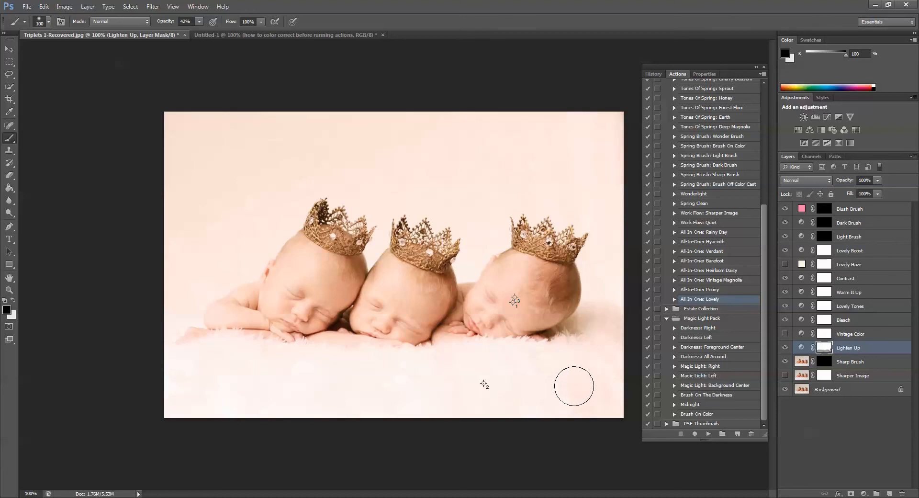
Compare the photo with and without the masked Lighten Up layer, leaving it visible
left_click(785, 347)
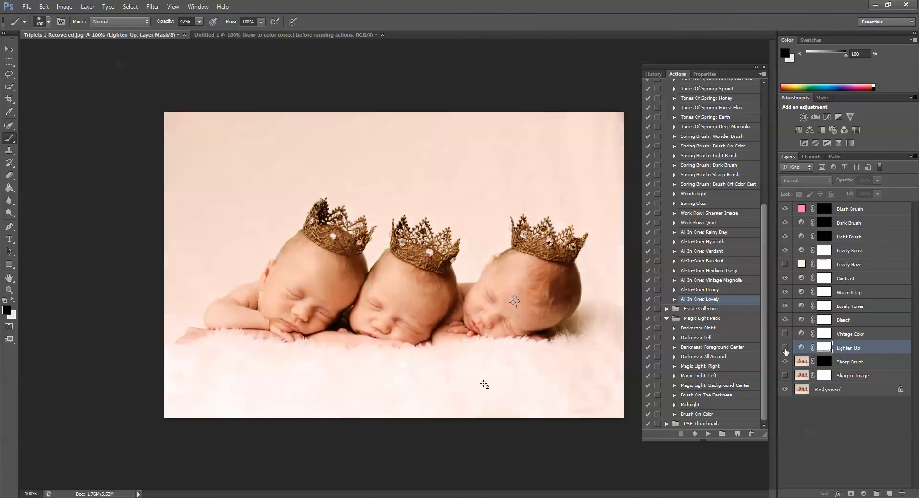
left_click(784, 347)
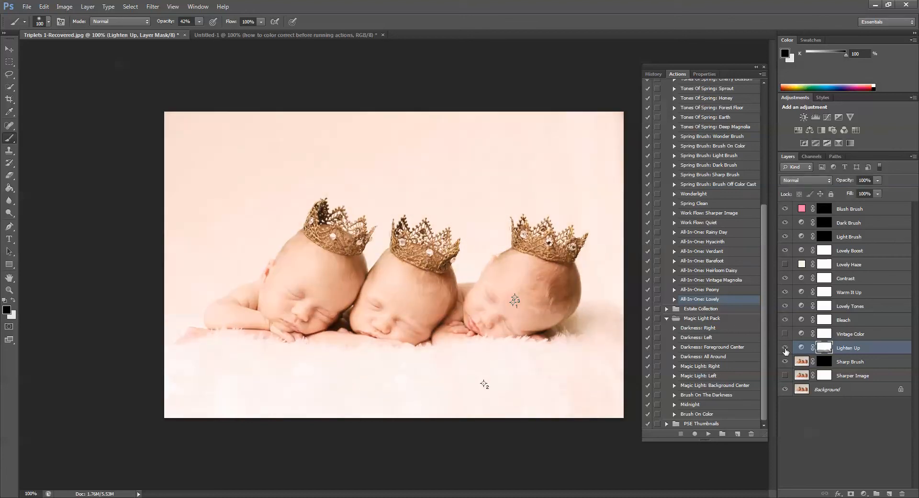
left_click(785, 347)
left_click(784, 347)
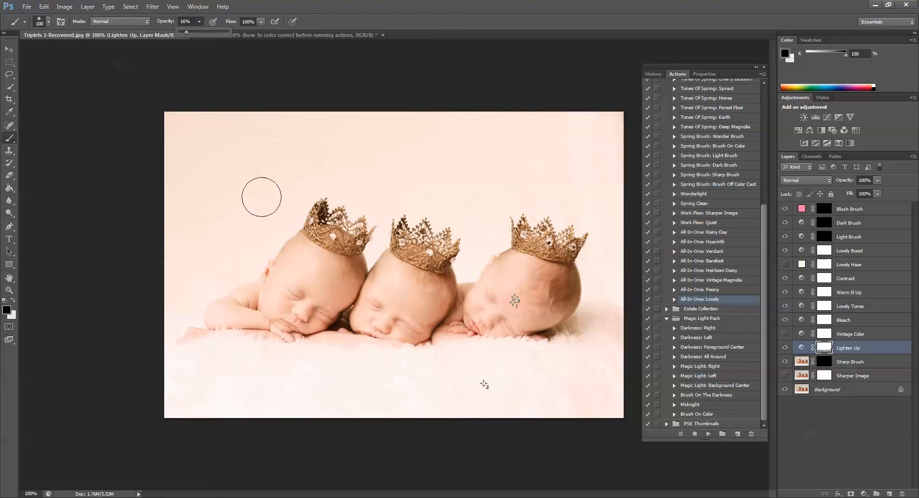
Paint the Lighten Up mask over the babies in black at 16% brush opacity and compare the layer on and off
left_click(329, 281)
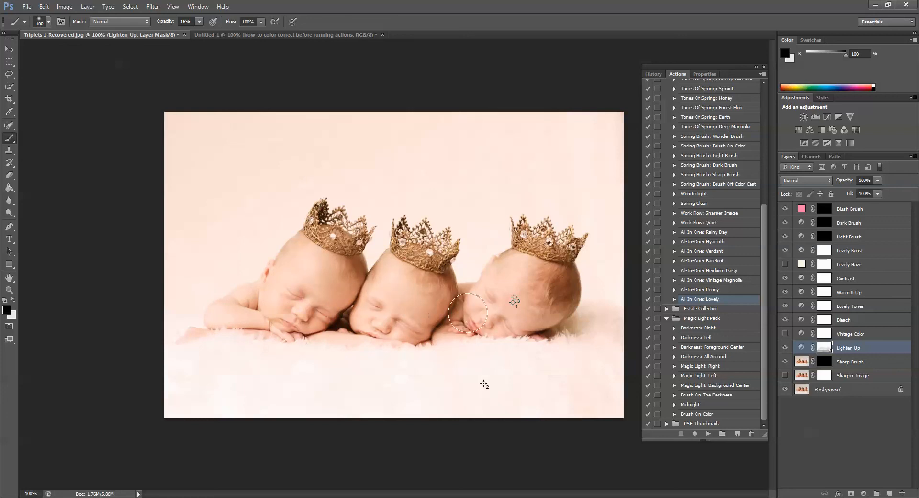
left_click(785, 347)
left_click(785, 348)
left_click(785, 347)
left_click(785, 348)
Check the Lovely Tones layer on and off, and paint its mask over the babies' skin in black at 16% brush opacity
left_click(785, 306)
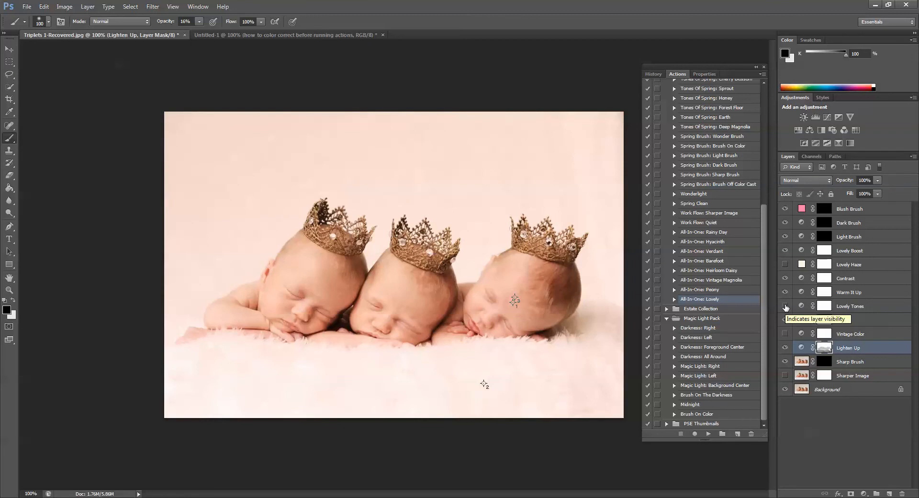
left_click(784, 306)
left_click(785, 307)
left_click(784, 306)
left_click(818, 307)
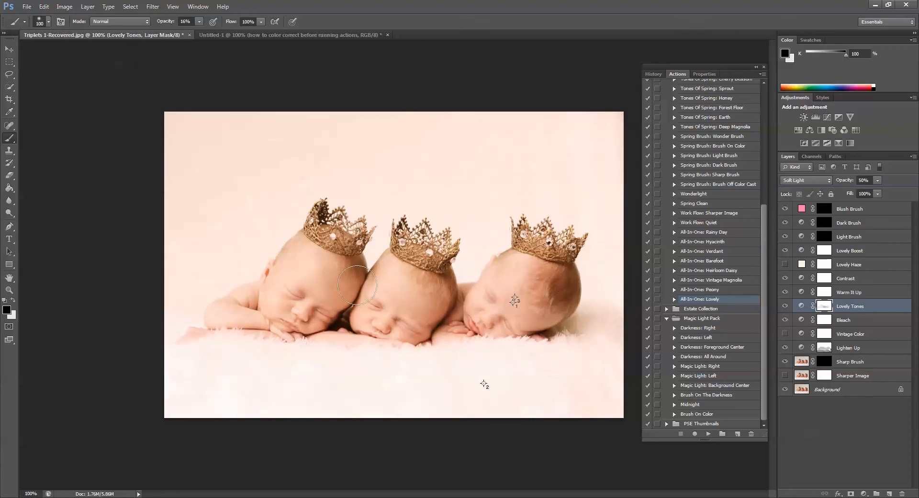
mouse_move(354, 275)
left_mouse_down()
mouse_move(308, 287)
mouse_move(350, 299)
mouse_move(252, 302)
mouse_move(286, 296)
left_mouse_up()
Paint the Contrast layer's mask over the babies in black at 16% brush opacity and compare the layer on and off
left_click(785, 292)
left_click(785, 279)
left_click(785, 279)
left_click(824, 278)
mouse_move(552, 329)
left_mouse_down()
mouse_move(538, 293)
mouse_move(549, 291)
mouse_move(546, 302)
mouse_move(544, 294)
mouse_move(463, 325)
left_mouse_up()
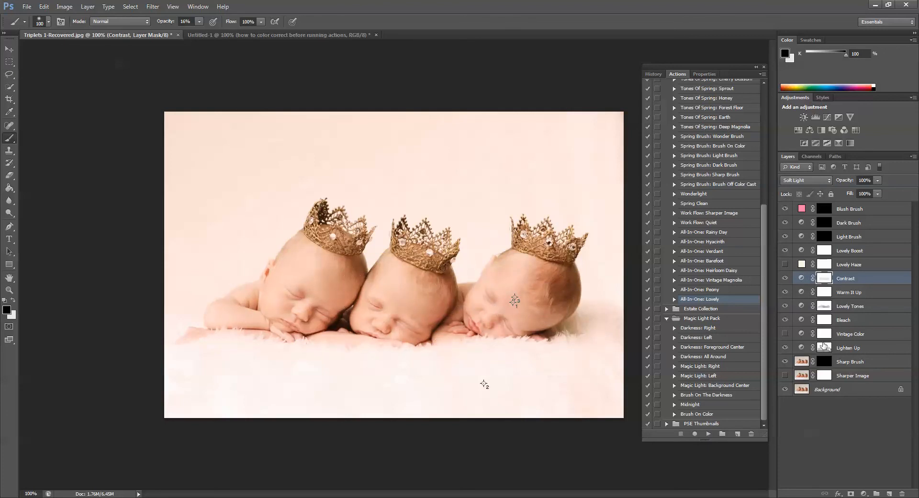
left_click(752, 271)
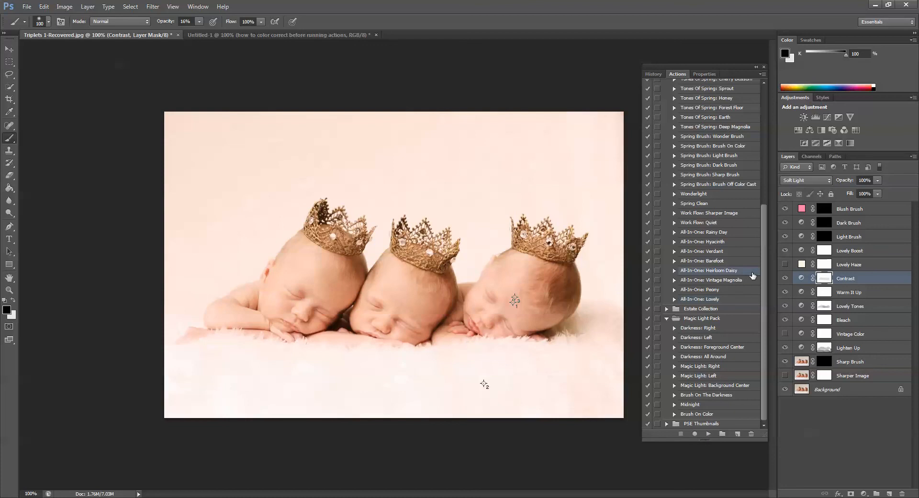
left_click(785, 277)
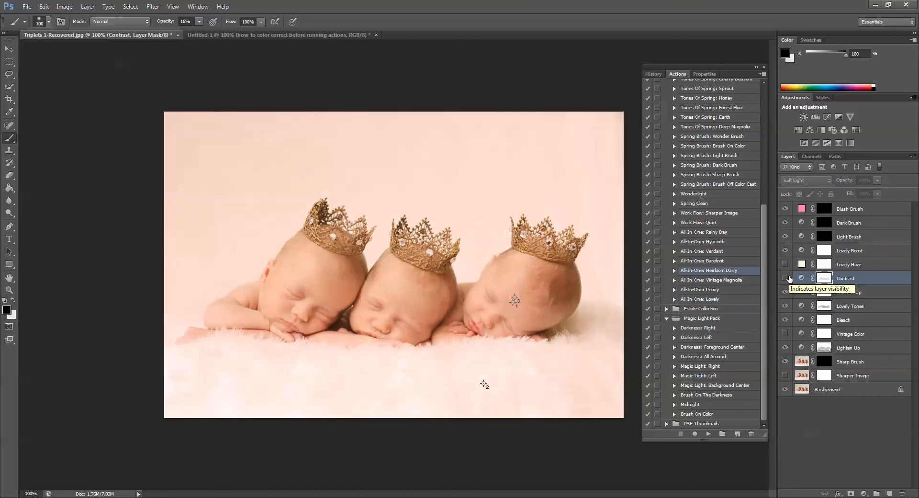
left_click(785, 277)
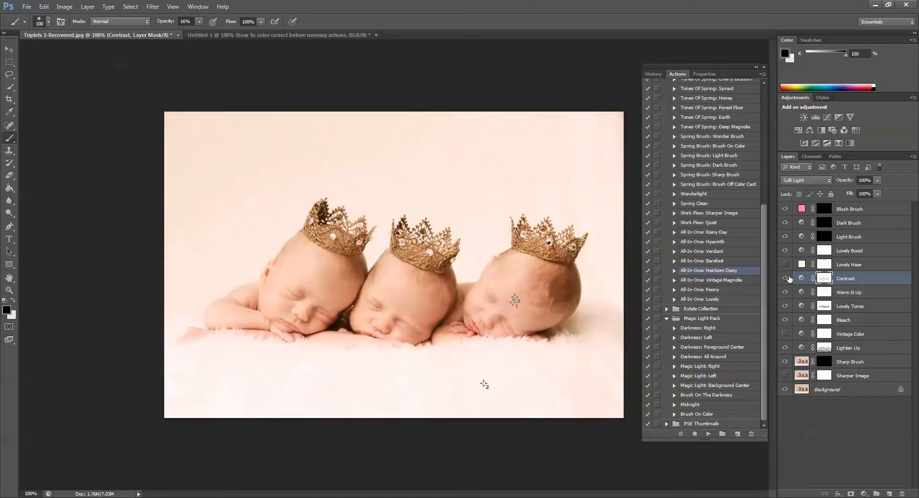
Set the Contrast layer's opacity to 70% and compare the photo with and without it, leaving it visible
left_click(890, 274)
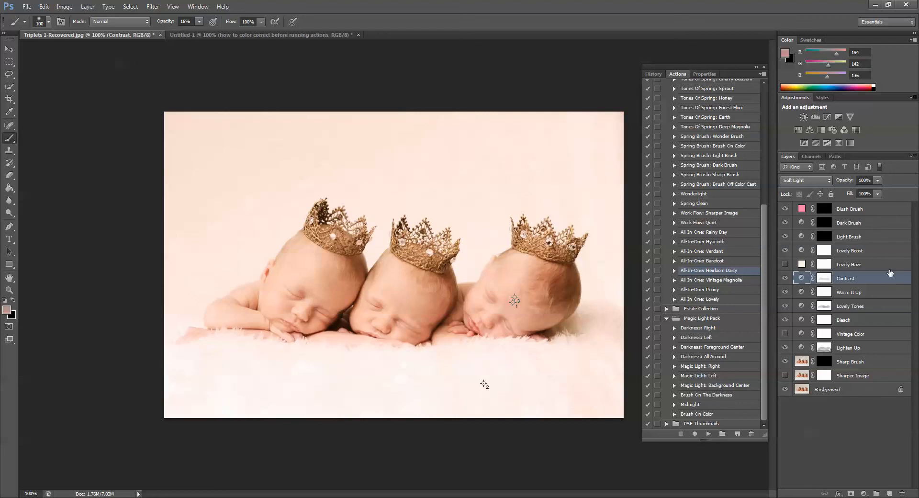
left_click(877, 180)
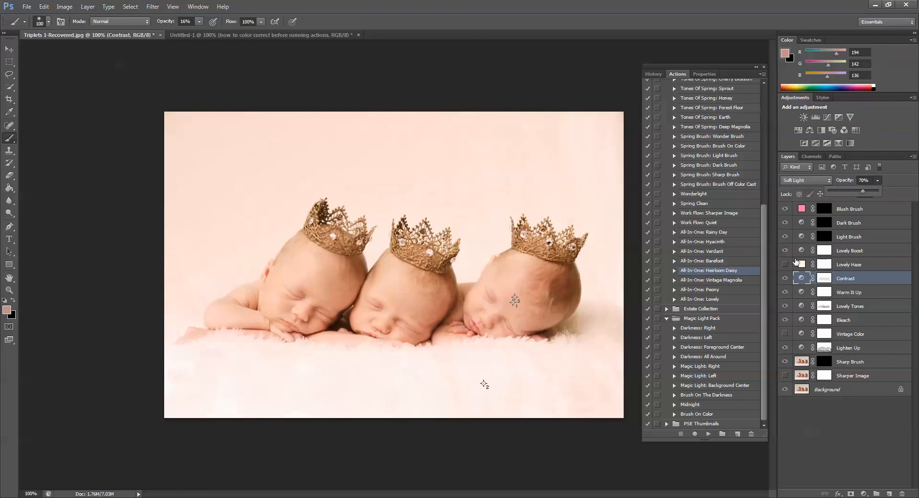
left_click(785, 278)
left_click(784, 278)
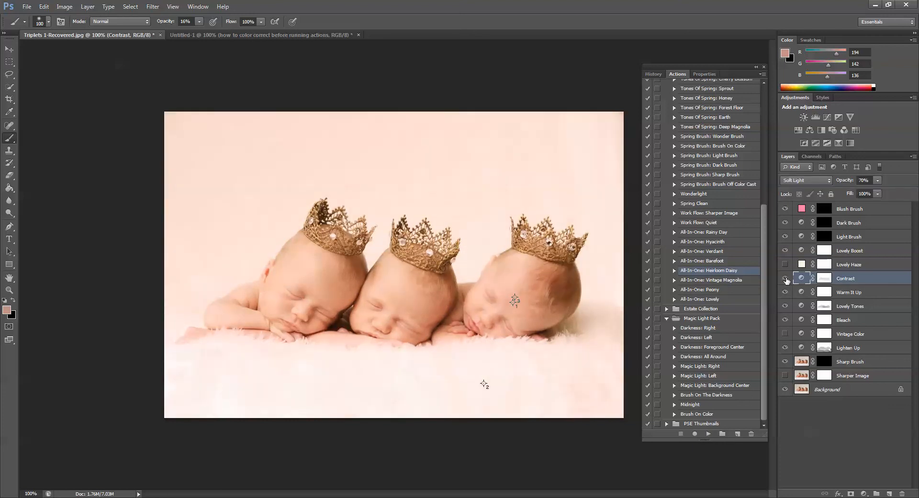
left_click(784, 278)
left_click(785, 278)
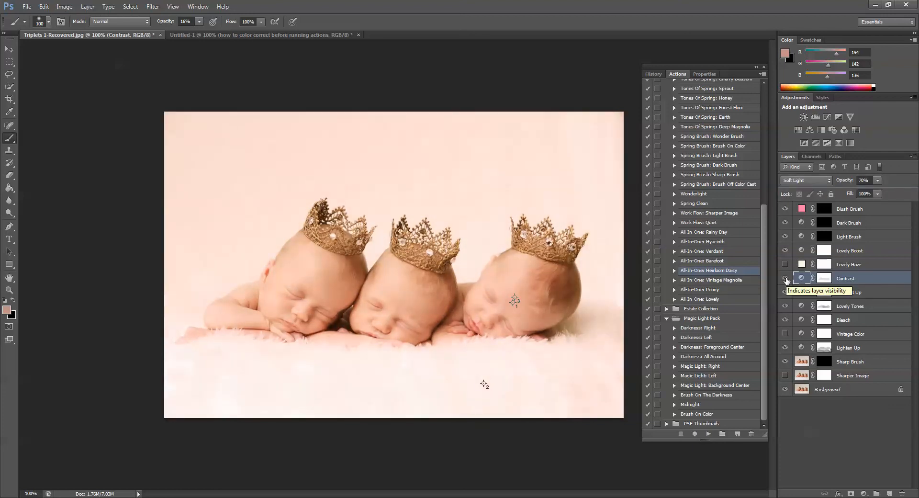
Compare the Lovely Haze and Lovely Boost layers on and off, leaving Lovely Haze hidden and Lovely Boost visible
left_click(785, 264)
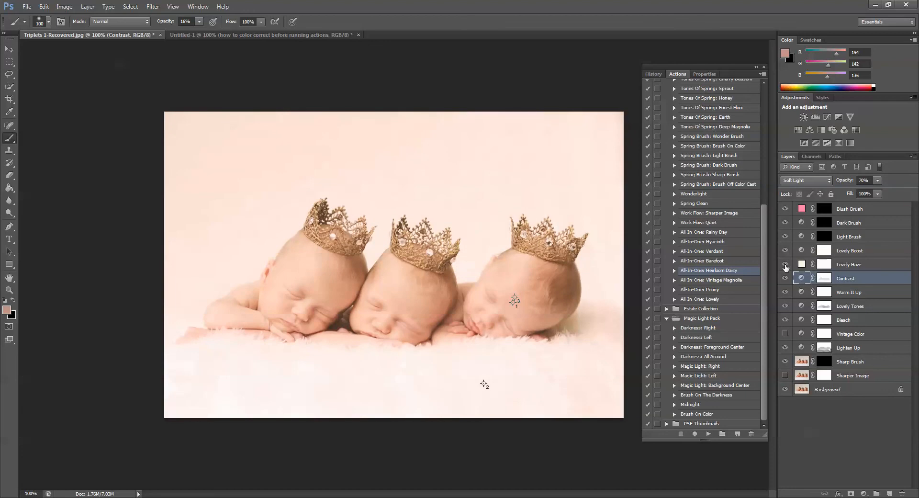
left_click(785, 264)
left_click(785, 264)
left_click(784, 265)
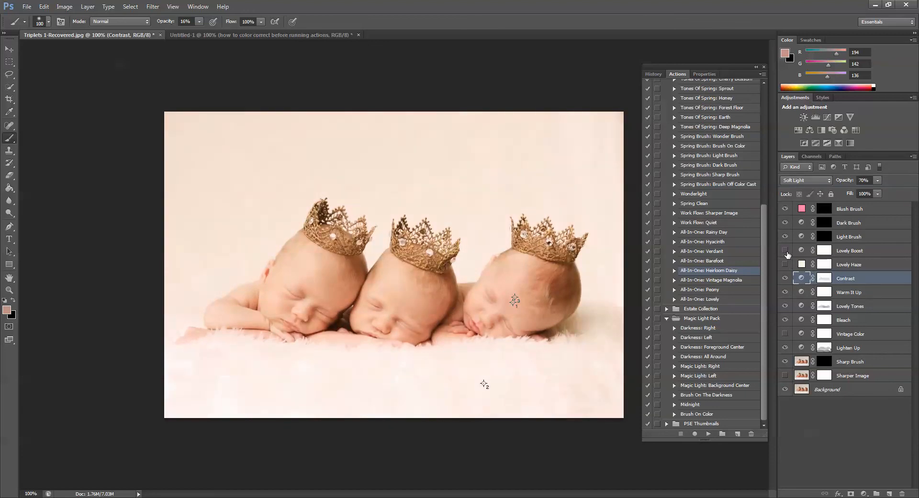
left_click(786, 251)
Paint blush onto the babies' faces through the Blush Brush mask with a near-white size 35 brush at 16% opacity, and compare the layer on and off
left_click(852, 210)
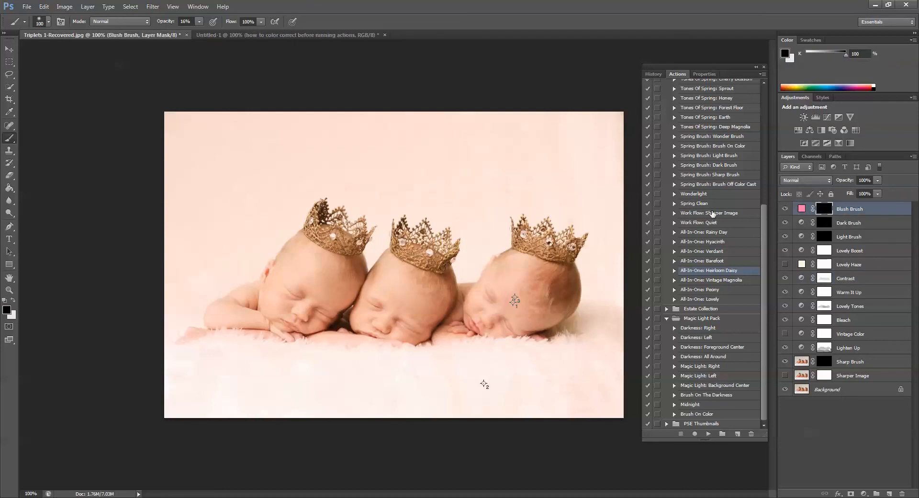
left_click(13, 301)
left_click(200, 22)
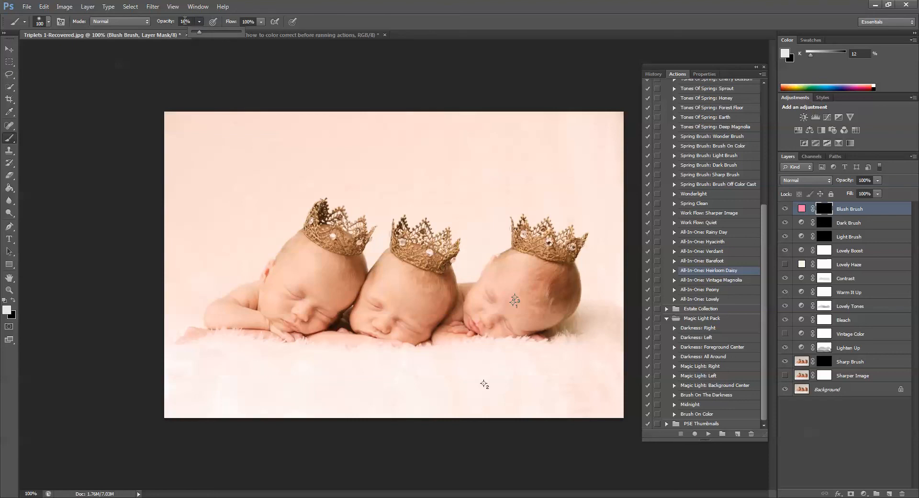
key("bracketleft")
key("bracketleft")
key("bracketleft")
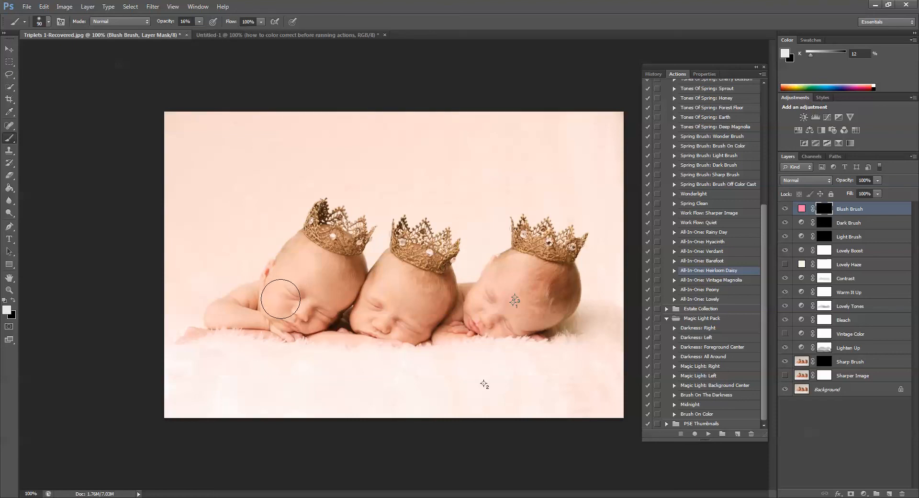
key("bracketleft")
key("bracketleft")
key("bracketleft")
left_click_drag(397, 330, 400, 333)
left_click(784, 209)
left_click(785, 209)
Start placing an image and browse to the Magic Light folder inside Magic And Light Collection on My Book (J:)
left_click(27, 6)
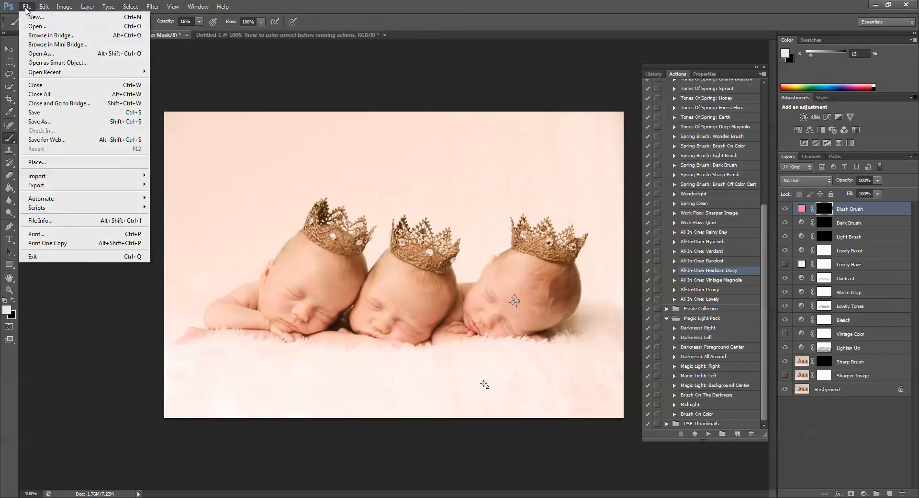
left_click(48, 163)
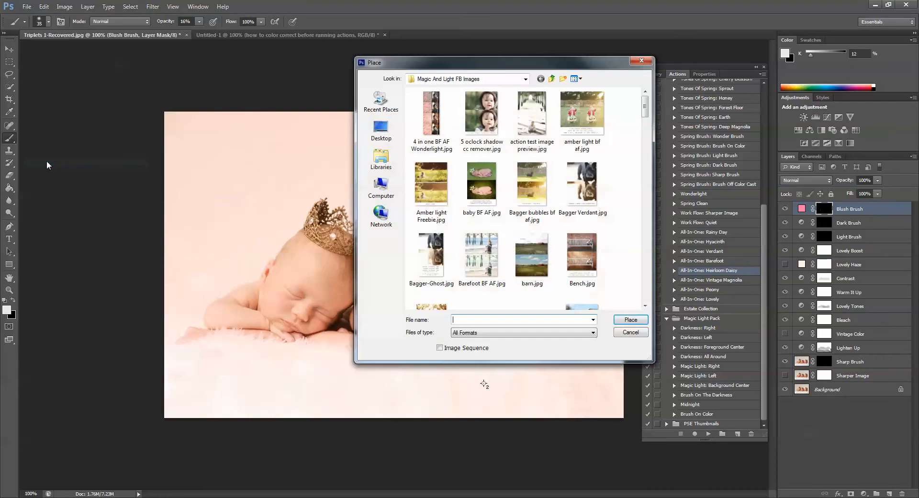
left_click(381, 189)
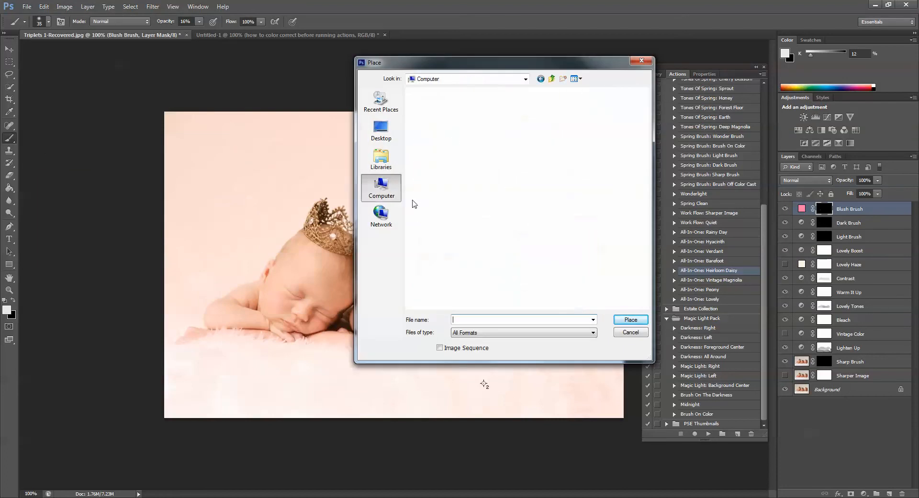
double_click(450, 136)
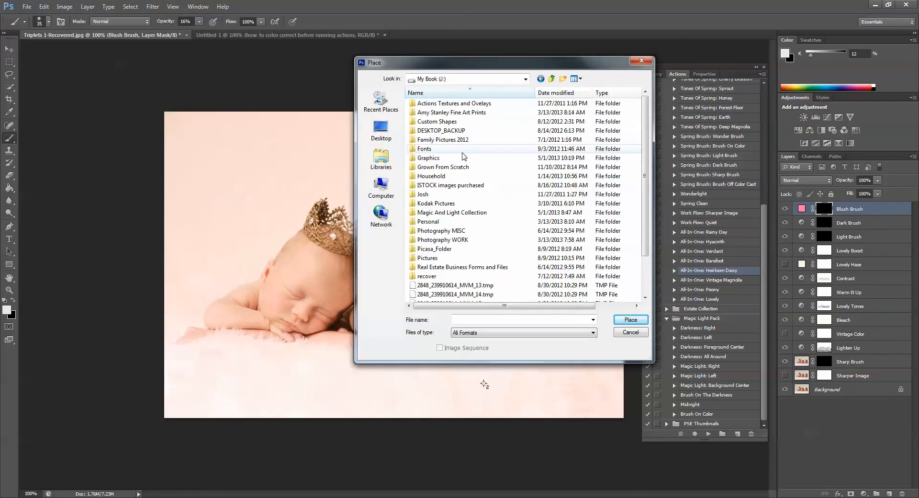
double_click(452, 212)
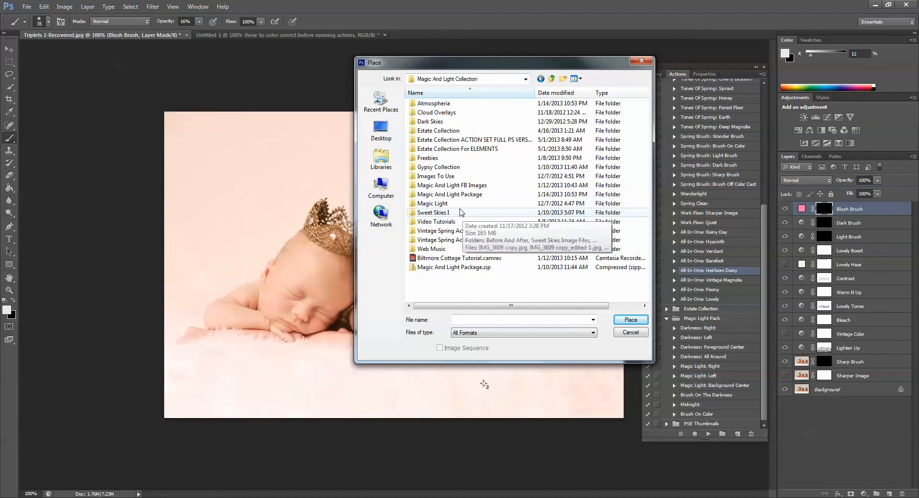
double_click(461, 204)
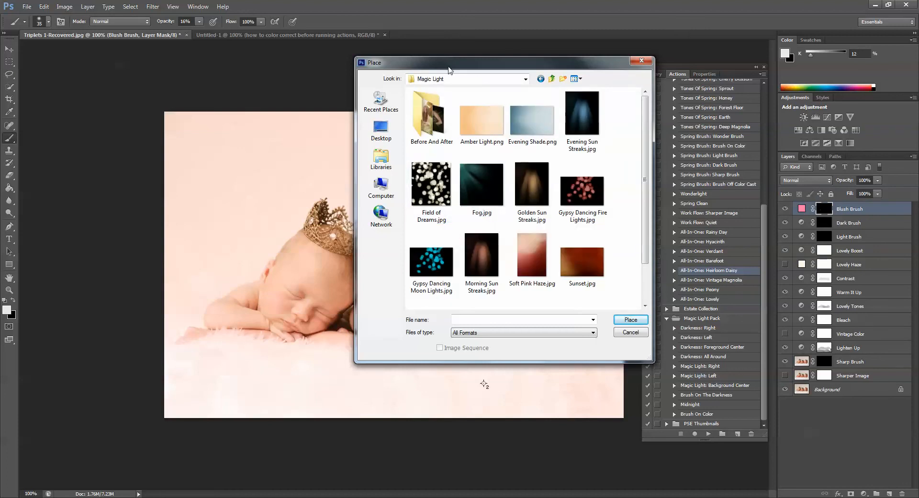
Place Field of Dreams.jpg from the Magic Light folder over the photo and set its blend mode to Screen
left_click_drag(449, 64, 665, 22)
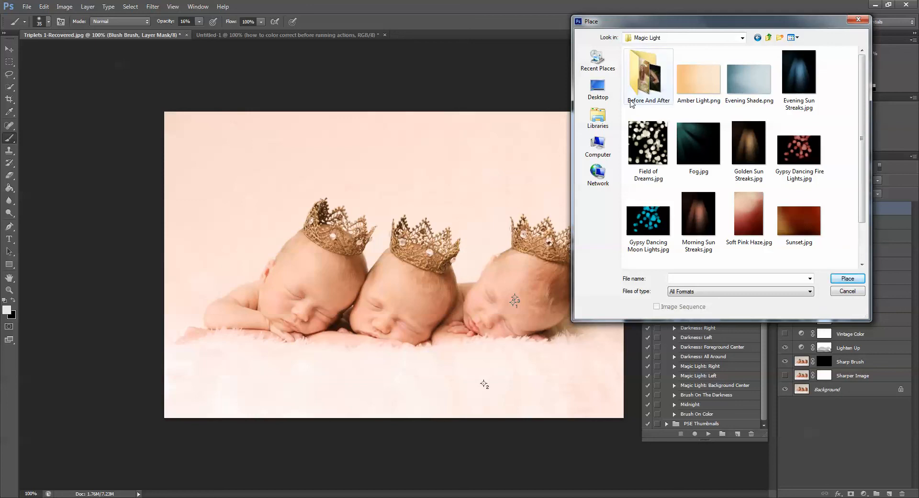
scroll(864, 108, "down", 2)
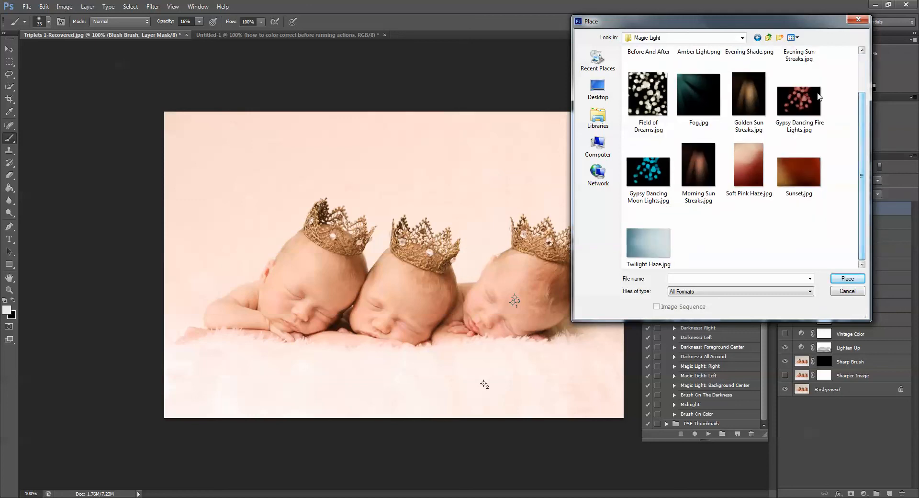
left_click(742, 39)
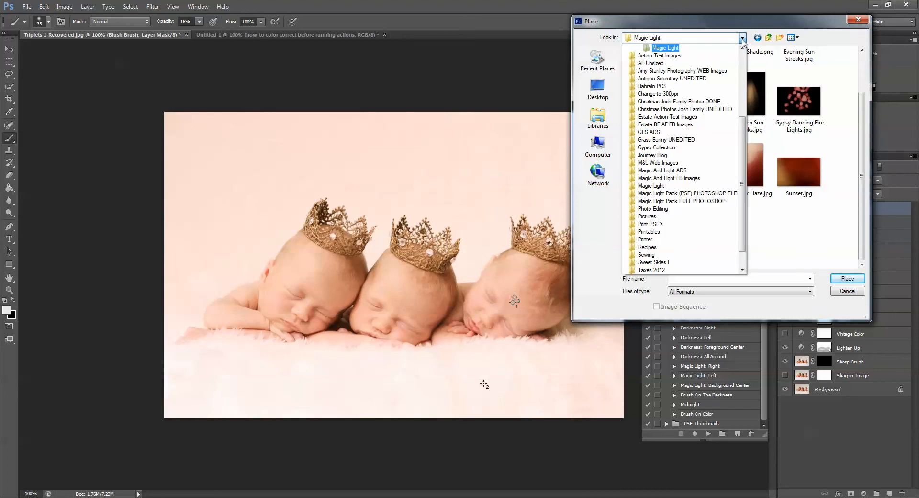
left_click(665, 48)
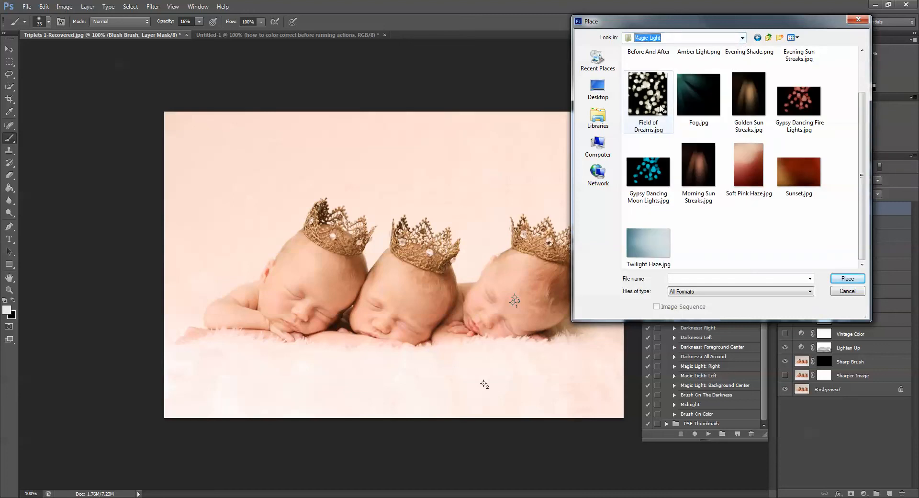
left_click(757, 38)
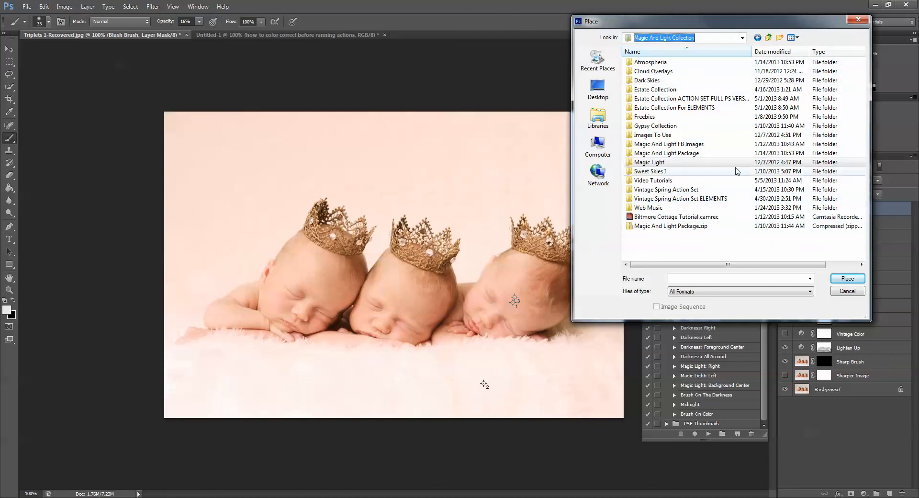
double_click(649, 162)
left_click(660, 152)
double_click(660, 152)
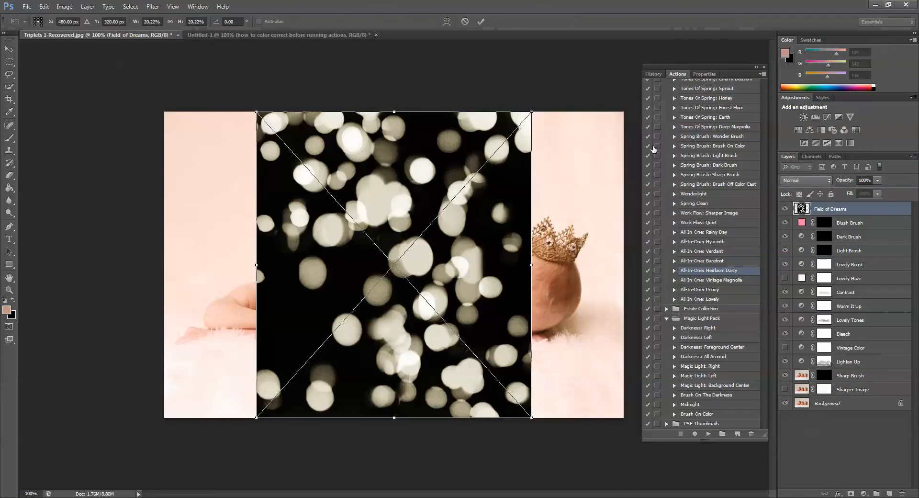
left_click(485, 19)
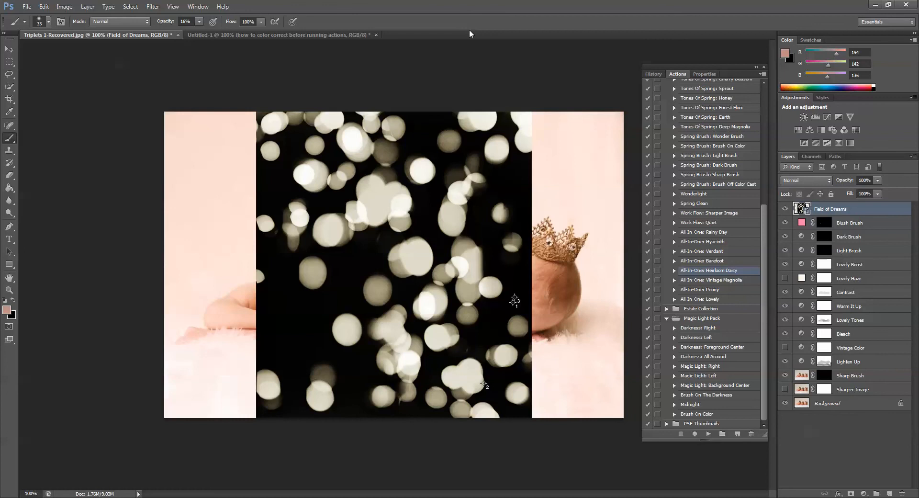
left_click(830, 186)
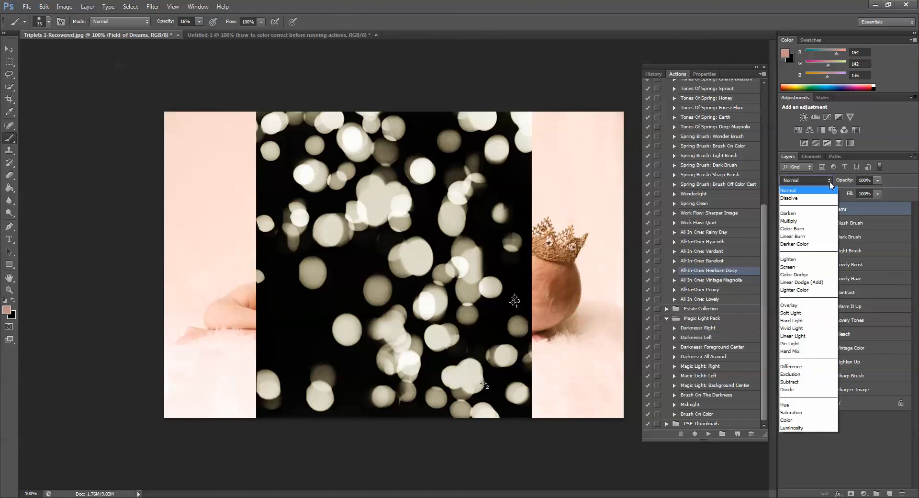
left_click(812, 269)
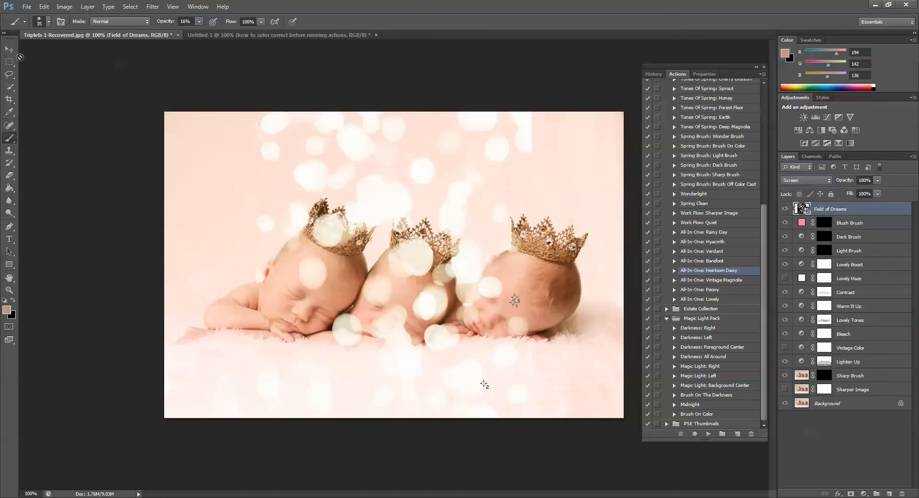
Rotate the Field of Dreams overlay about 90° counterclockwise and stretch it to cover the whole photo, extending past its upper edge
left_click(9, 49)
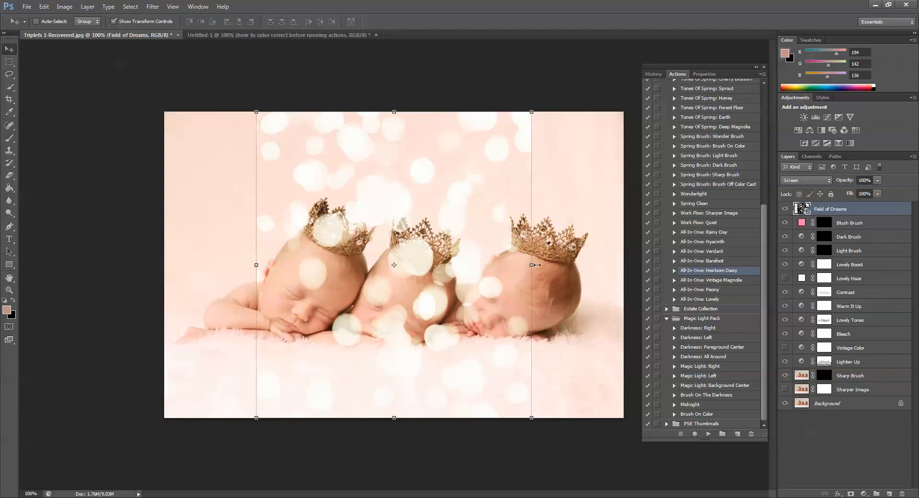
left_click_drag(536, 265, 394, 153)
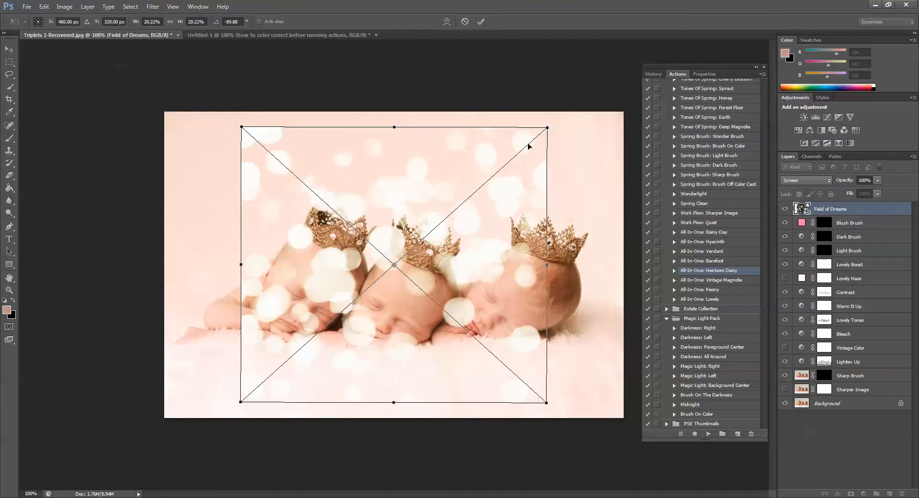
left_click_drag(548, 127, 564, 111)
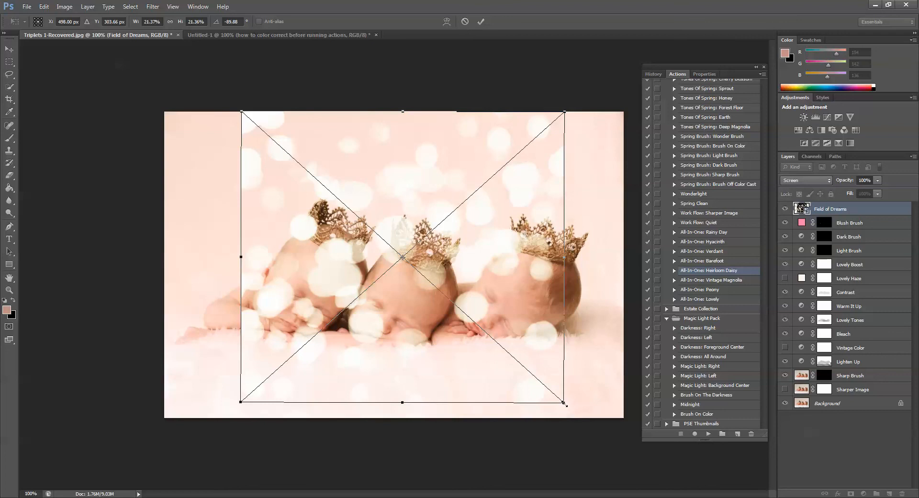
left_click_drag(565, 403, 583, 417)
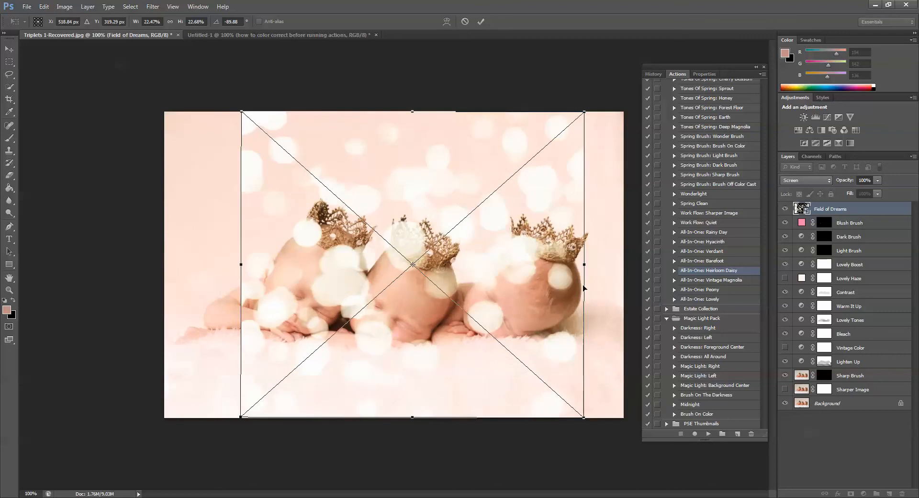
left_click_drag(585, 263, 623, 264)
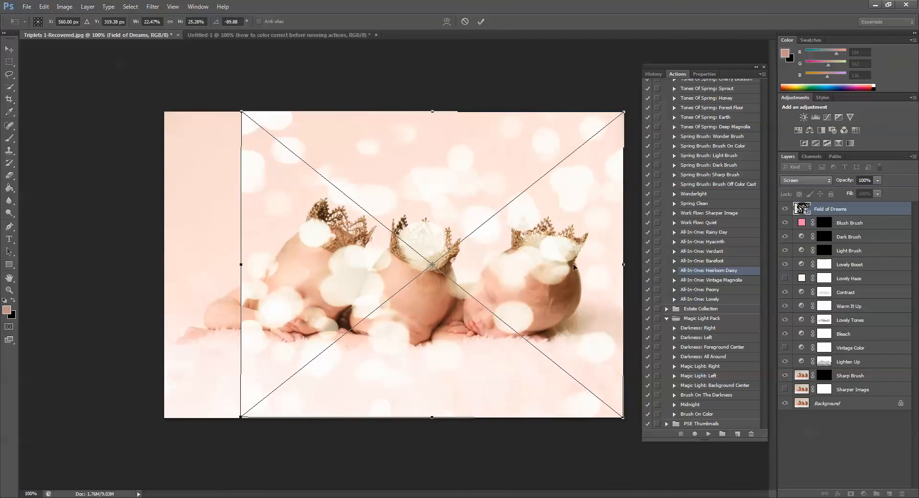
left_click_drag(242, 264, 163, 263)
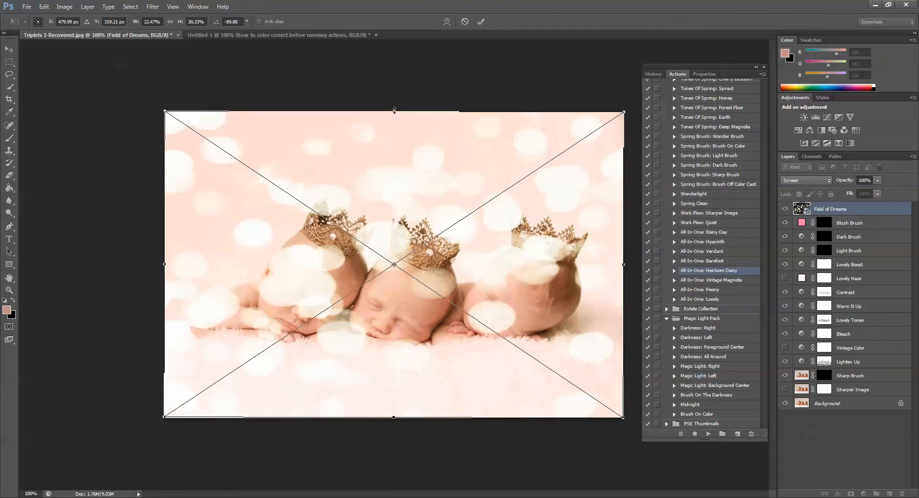
left_click_drag(394, 111, 393, 70)
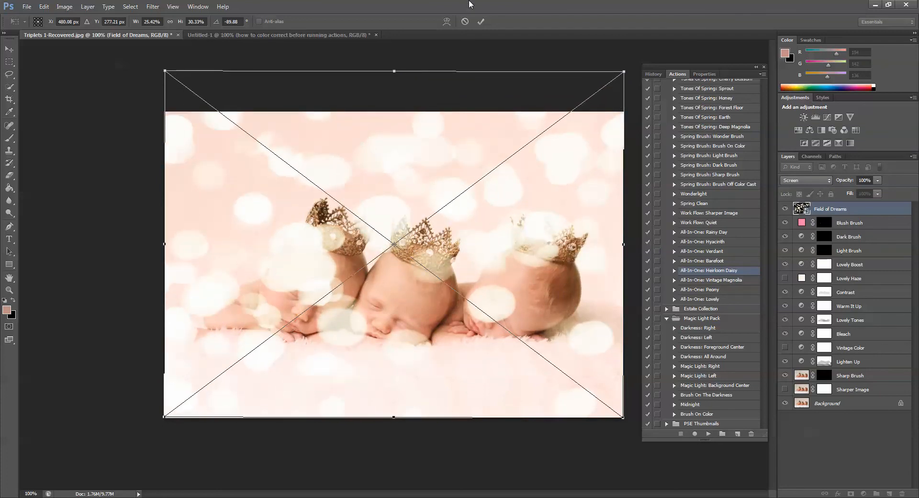
left_click(480, 21)
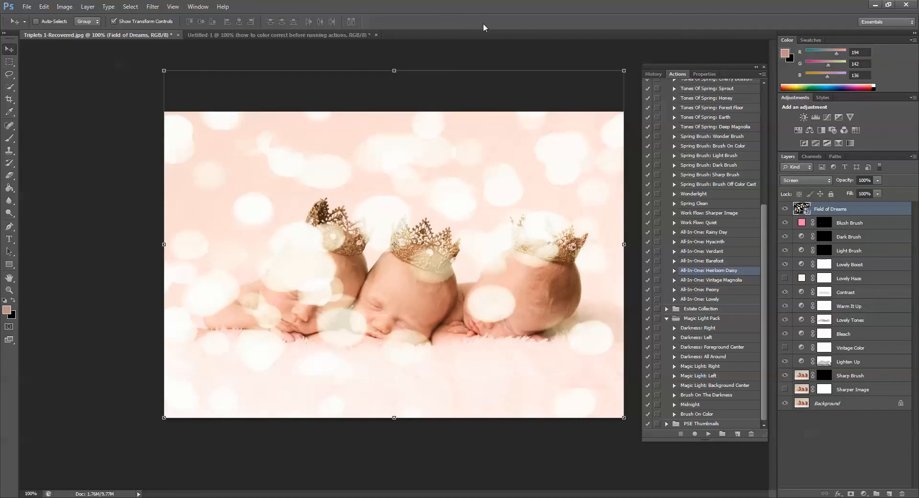
Move the Field of Dreams layer directly below Lighten Up, comparing it on and off, and set its opacity to 47%
left_click(785, 208)
left_click(784, 209)
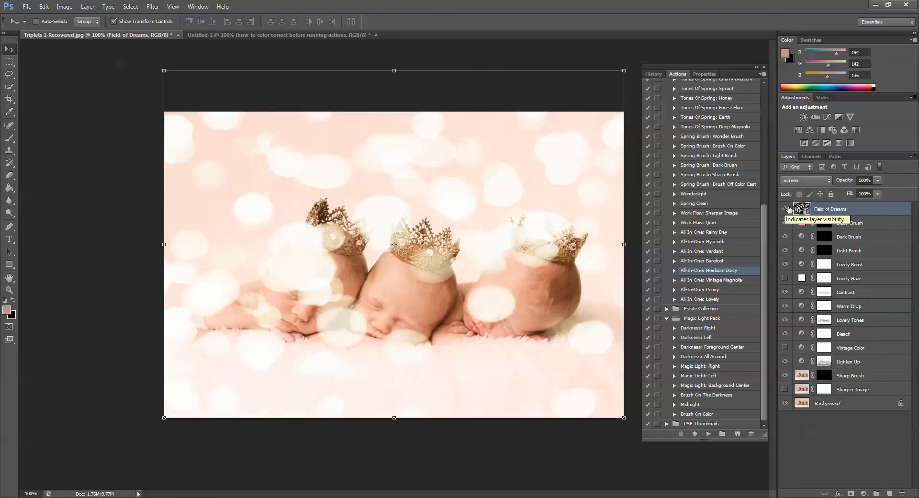
left_click_drag(879, 211, 867, 367)
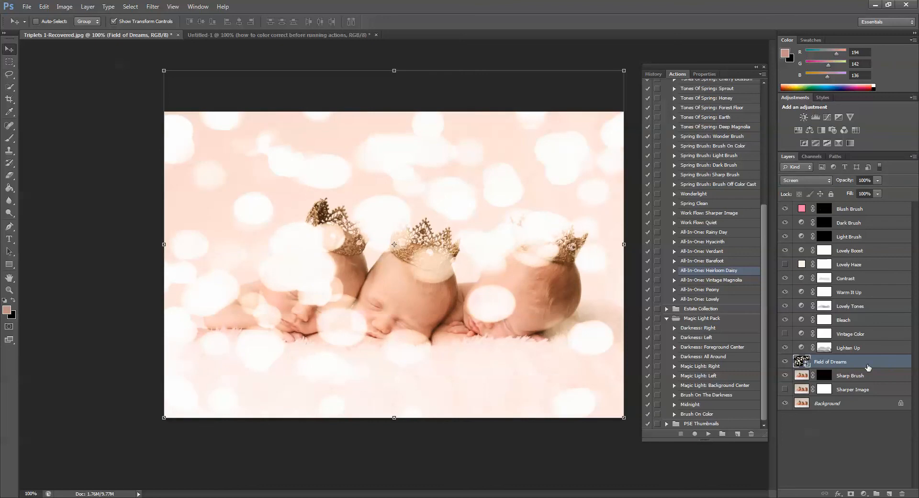
left_click(785, 362)
left_click(785, 361)
left_click(878, 181)
left_click_drag(865, 192, 857, 194)
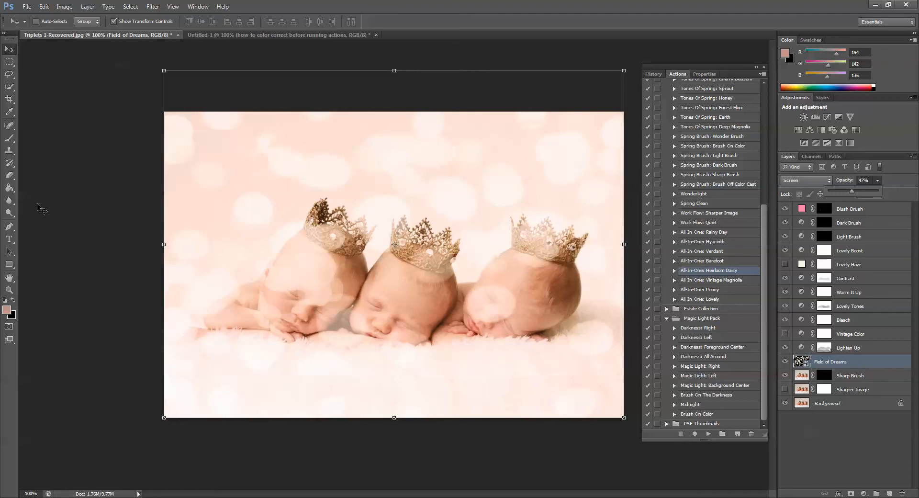
Set the Eraser to 100% opacity and rasterize the Field of Dreams smart object for erasing
left_click(13, 176)
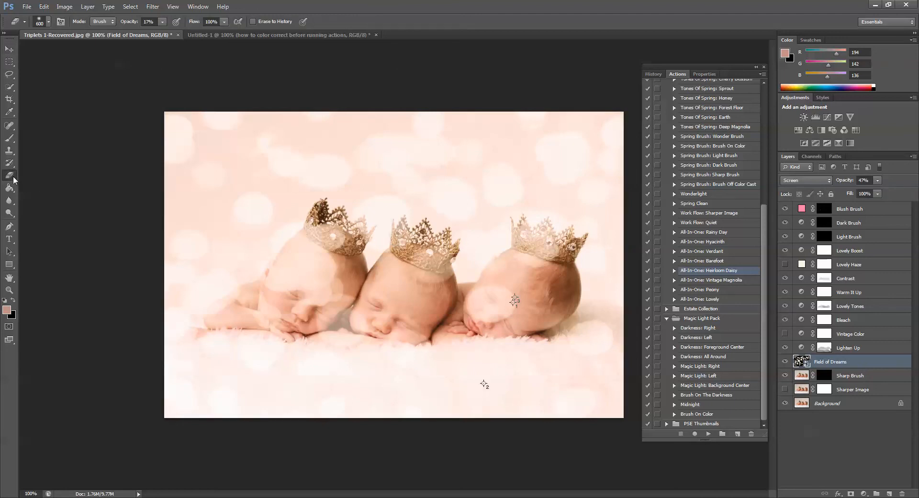
left_click(163, 22)
left_click_drag(197, 32, 205, 32)
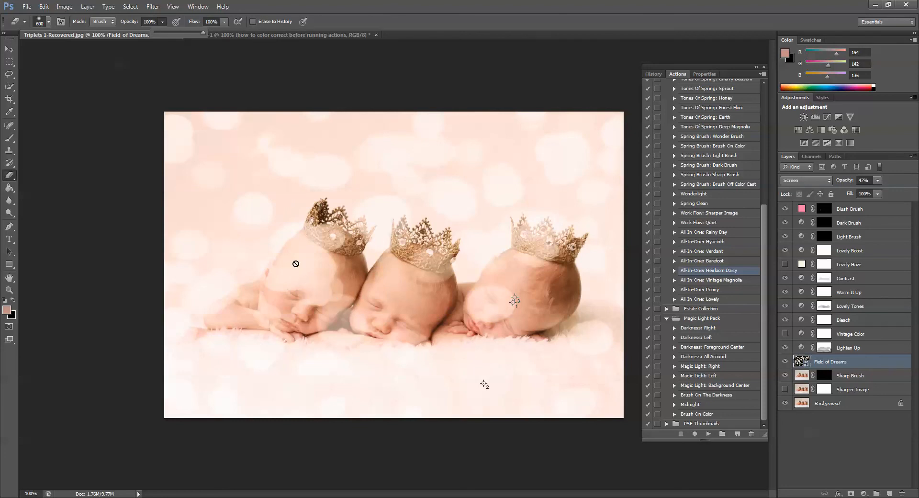
left_click(311, 267)
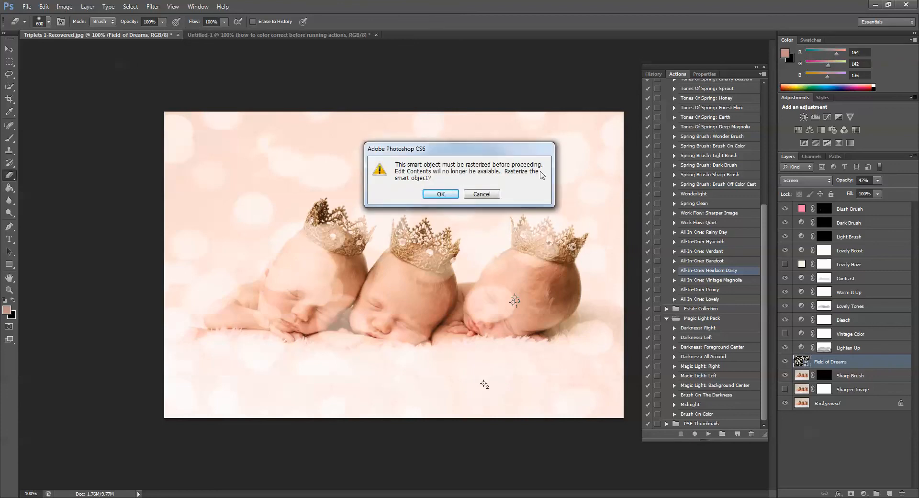
left_click(443, 193)
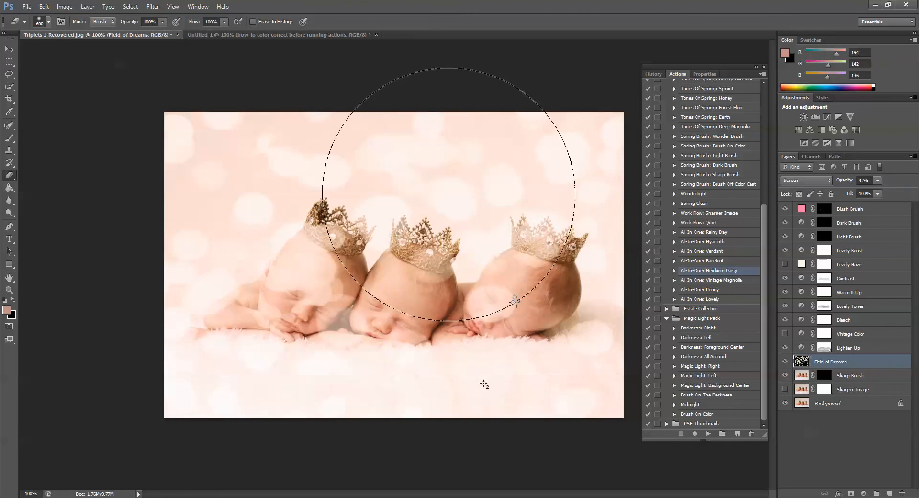
Erase the light spots from the three babies and their crowns on the Field of Dreams layer with a size 80 eraser
key("bracketleft")
key("bracketleft")
key("bracketleft")
key("bracketleft")
key("bracketleft")
key("bracketleft")
key("bracketleft")
key("bracketleft")
key("bracketleft")
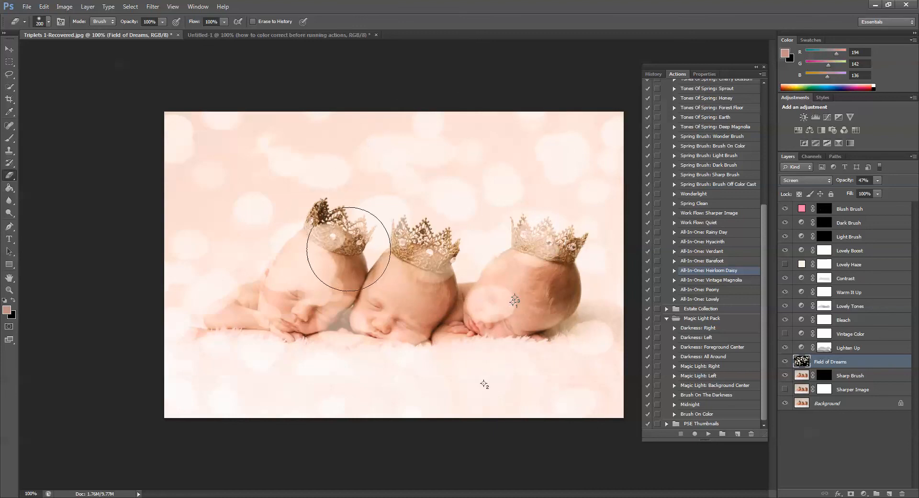
key("bracketleft")
key("bracketleft")
mouse_move(323, 294)
left_mouse_down()
mouse_move(323, 270)
mouse_move(282, 299)
mouse_move(277, 287)
mouse_move(309, 250)
mouse_move(334, 243)
mouse_move(319, 237)
mouse_move(281, 303)
mouse_move(266, 309)
mouse_move(350, 306)
mouse_move(366, 316)
mouse_move(311, 311)
mouse_move(416, 323)
mouse_move(408, 322)
mouse_move(425, 315)
mouse_move(437, 288)
mouse_move(424, 290)
mouse_move(419, 265)
mouse_move(438, 277)
mouse_move(422, 264)
mouse_move(405, 274)
mouse_move(442, 303)
mouse_move(464, 310)
mouse_move(513, 298)
mouse_move(502, 308)
mouse_move(533, 286)
mouse_move(499, 277)
mouse_move(546, 253)
mouse_move(541, 242)
mouse_move(530, 249)
mouse_move(548, 261)
mouse_move(546, 308)
mouse_move(489, 305)
left_mouse_up()
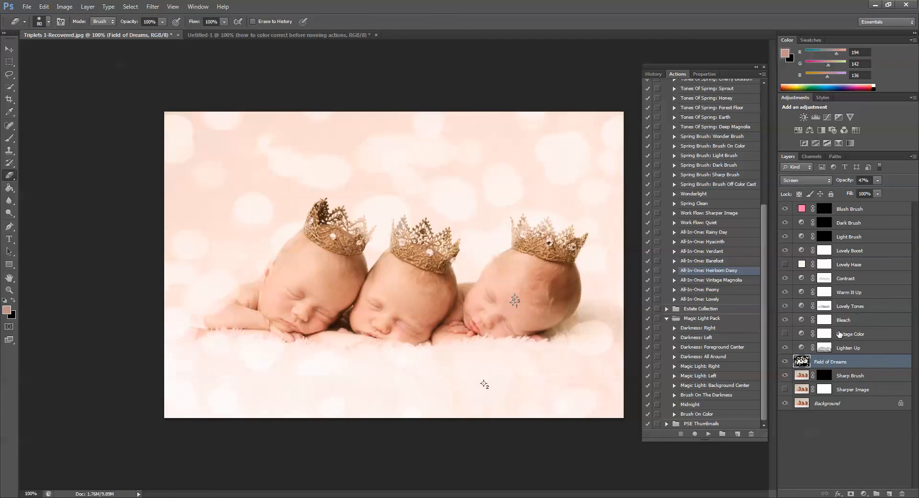
Compare the photo with and without the Field of Dreams layer, leaving the layer visible
left_click(785, 361)
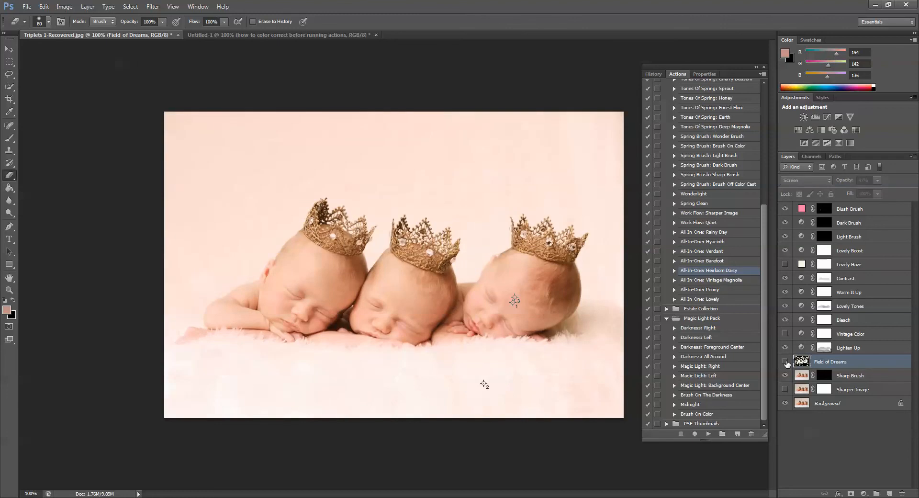
left_click(785, 361)
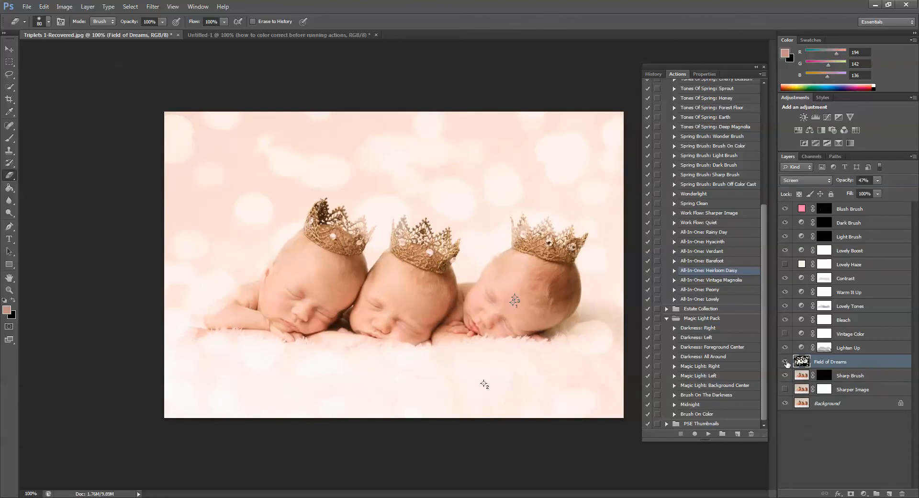
left_click(785, 361)
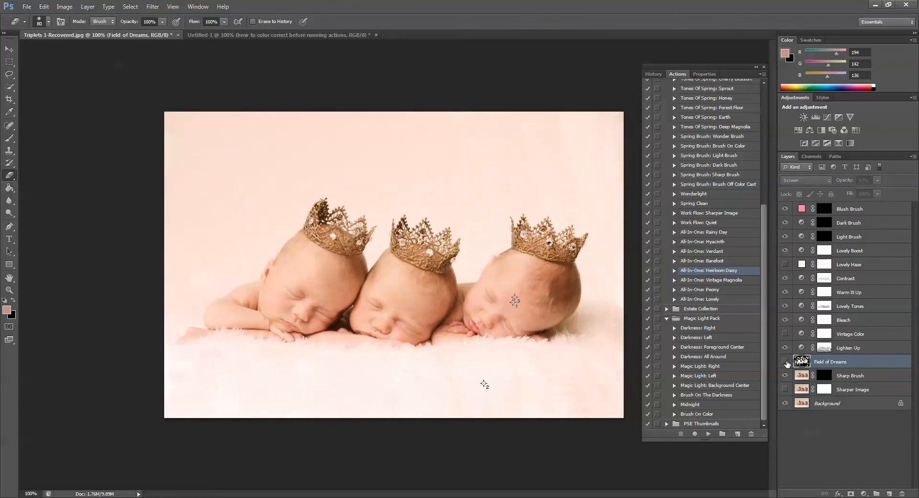
left_click(785, 361)
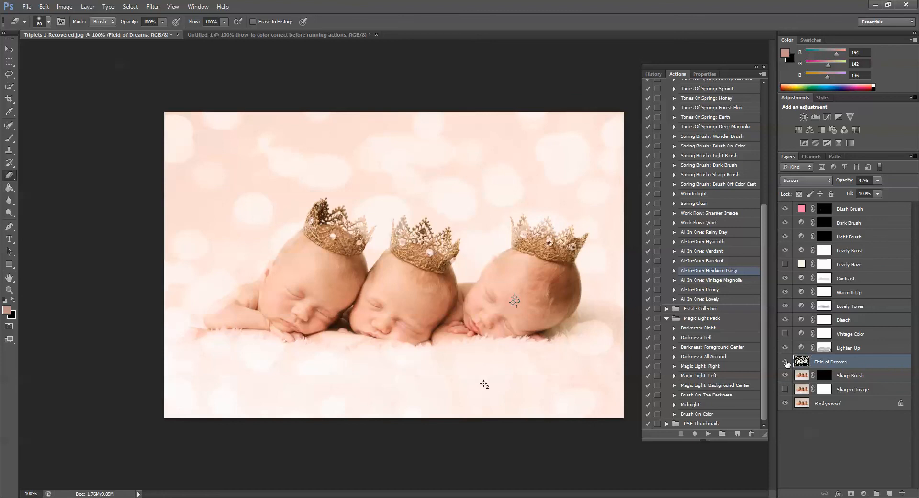
left_click(785, 361)
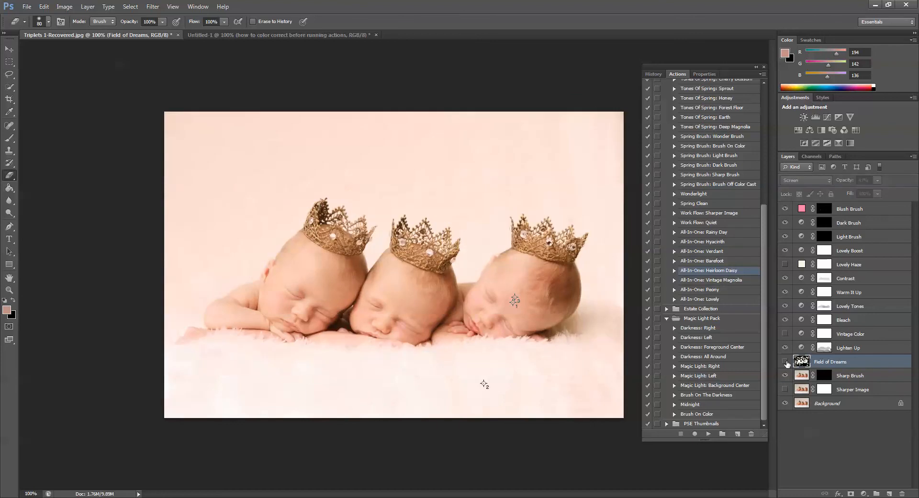
left_click(785, 361)
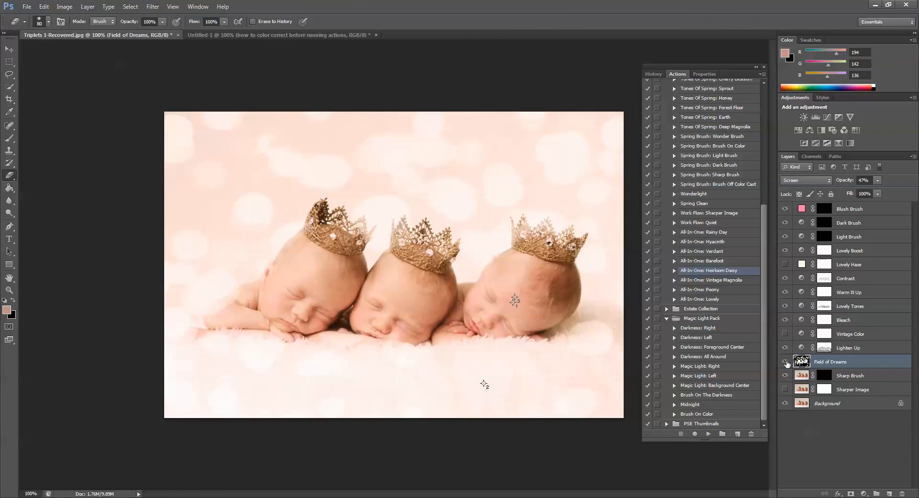
left_click(785, 361)
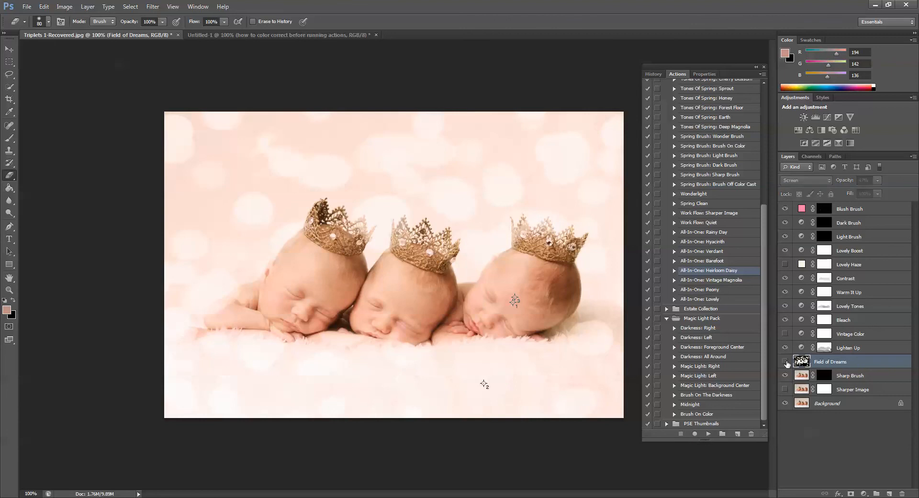
left_click(785, 361)
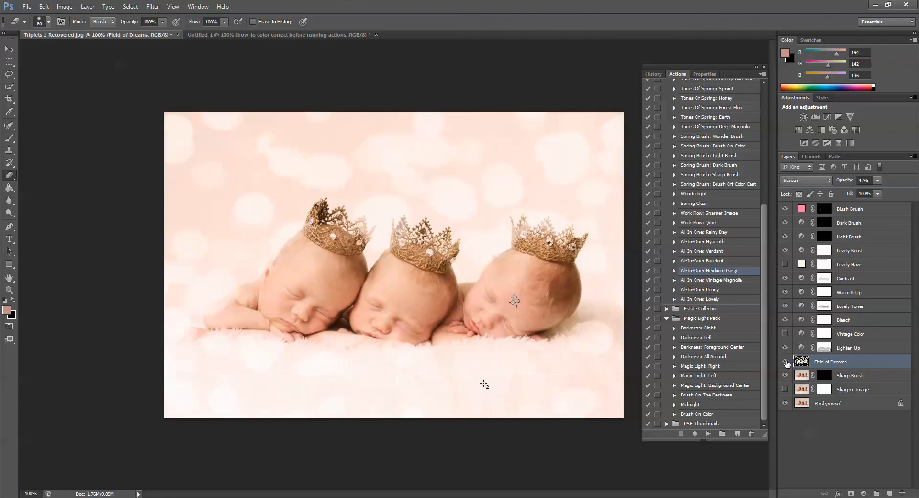
Paint over the babies' crowns on the Sharp Brush layer mask with a size 35 brush at 16% opacity to sharpen them
left_click(823, 375)
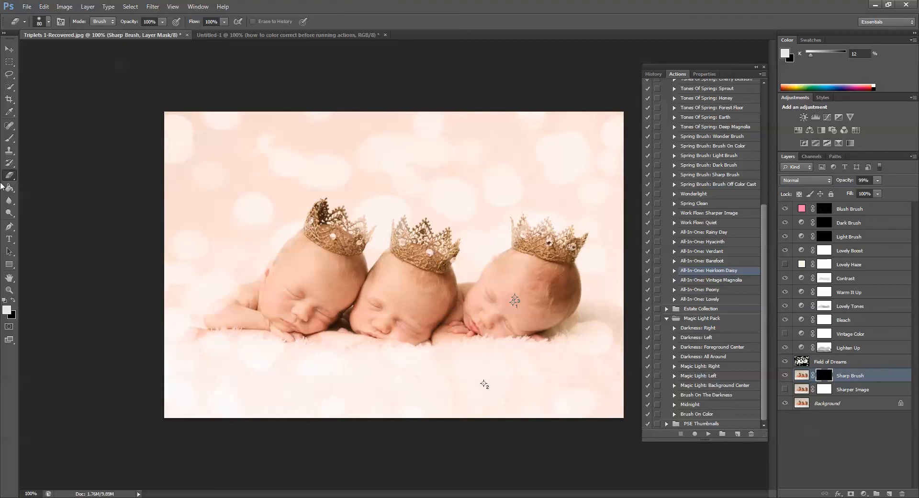
left_click(9, 139)
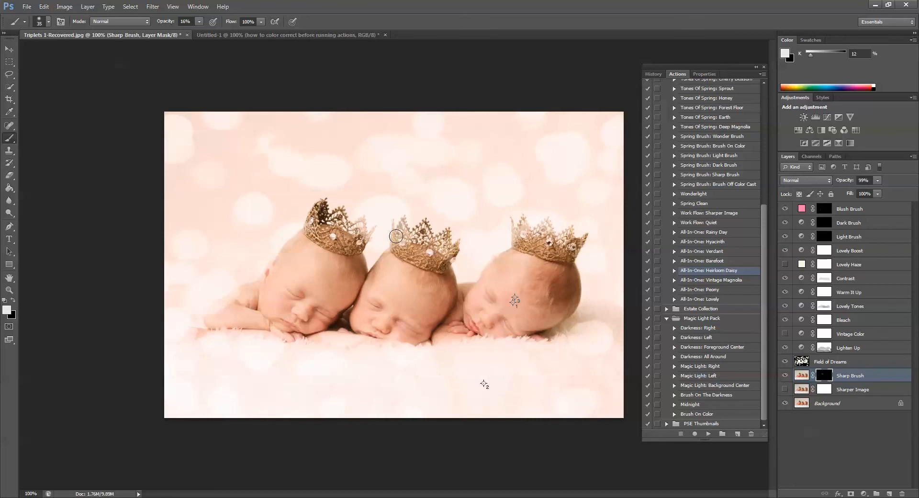
mouse_move(399, 244)
left_mouse_down()
mouse_move(418, 258)
mouse_move(453, 251)
mouse_move(429, 230)
mouse_move(402, 229)
mouse_move(420, 254)
mouse_move(447, 253)
left_mouse_up()
mouse_move(512, 234)
left_mouse_down()
mouse_move(555, 245)
mouse_move(581, 239)
mouse_move(565, 233)
mouse_move(546, 244)
mouse_move(517, 227)
mouse_move(518, 240)
mouse_move(579, 254)
left_mouse_up()
Compare the crowns with and without the Sharp Brush layer, leaving the layer visible
left_click(784, 376)
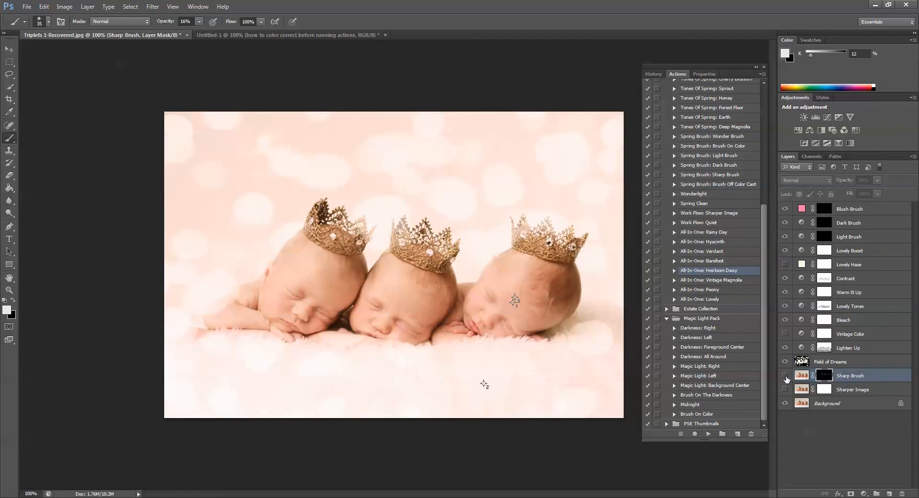
left_click(786, 376)
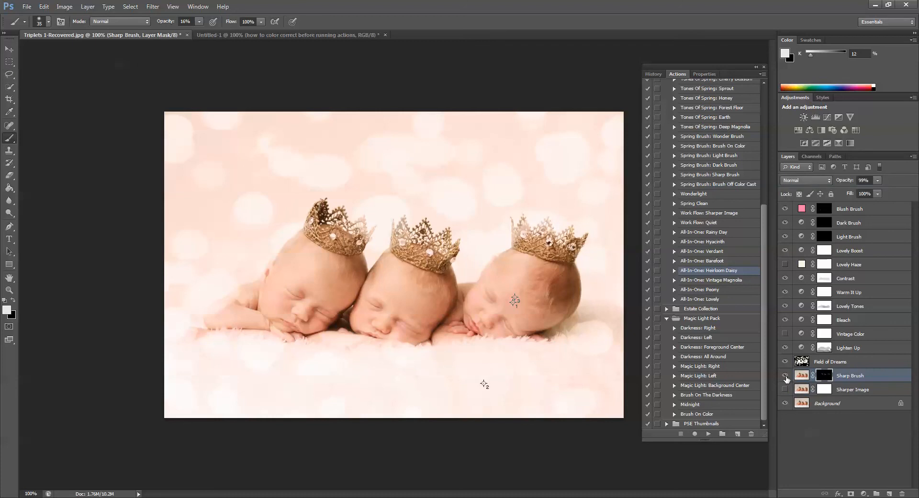
left_click(785, 376)
left_click(785, 376)
Lower the brush opacity to 9% and paint over the babies' facial features on the Sharp Brush mask
left_click(200, 22)
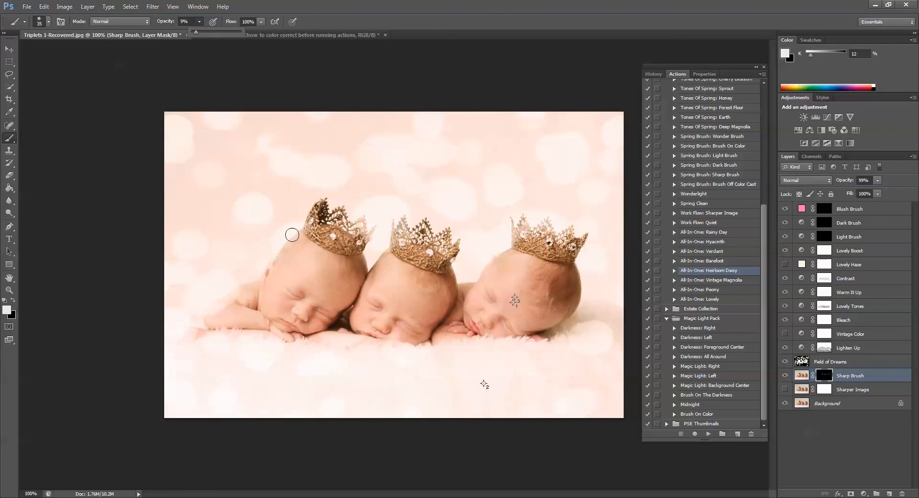
left_click(297, 293)
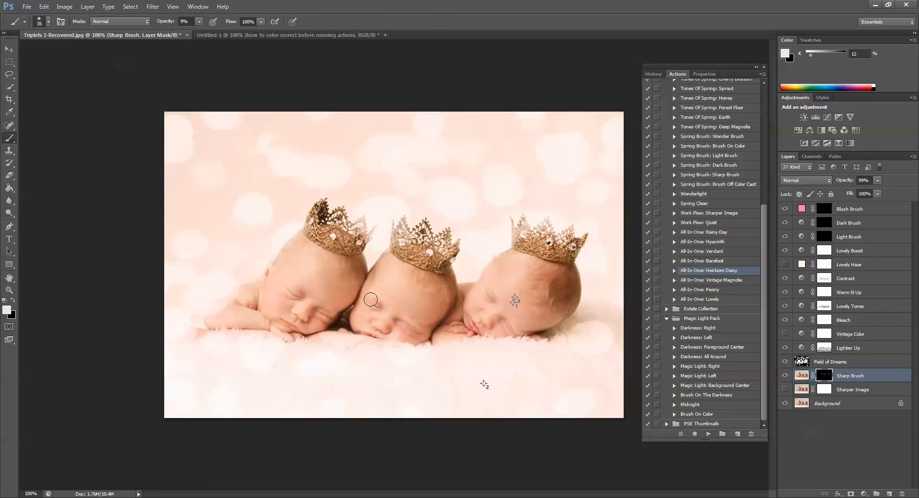
left_click_drag(499, 296, 516, 330)
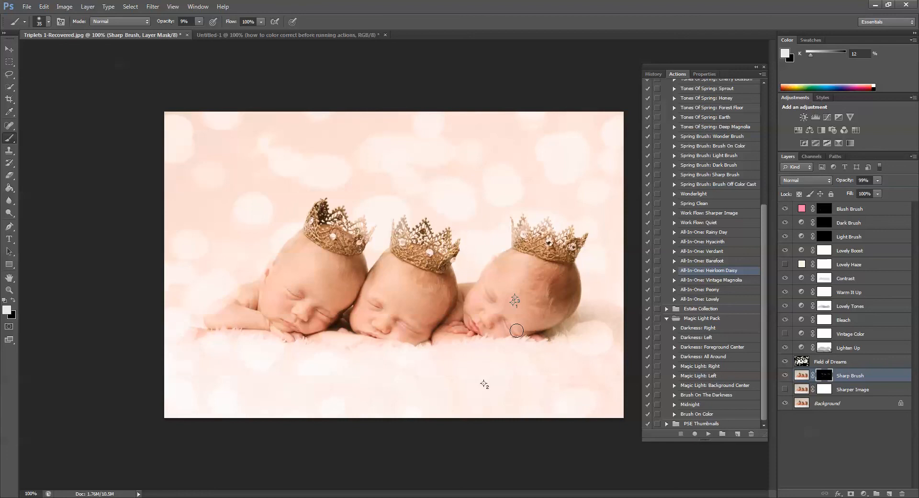
Compare the original Background photo alone with the full edit several times, leaving the edit layers displayed as before
left_click(784, 333)
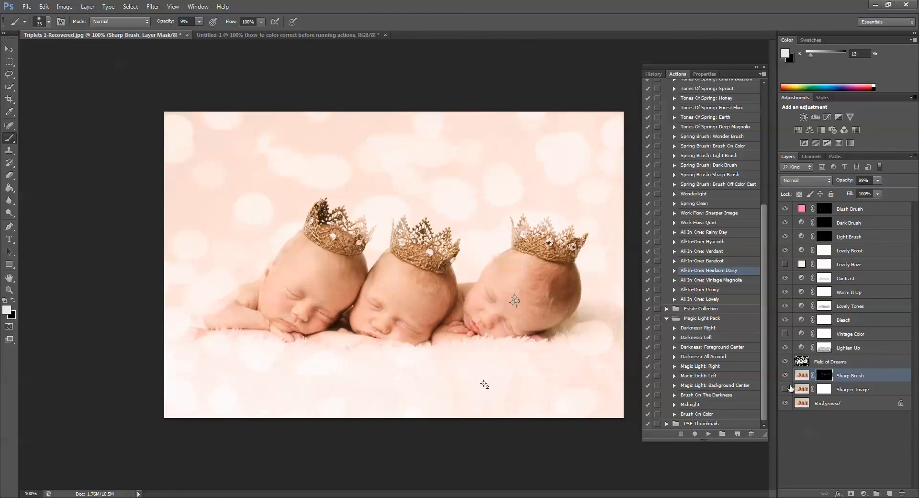
left_click(786, 404, "alt")
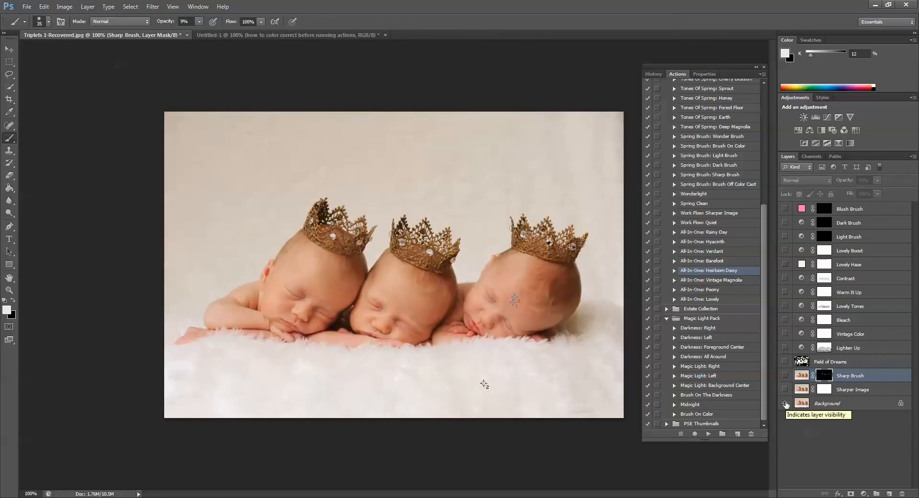
left_click(785, 404, "alt")
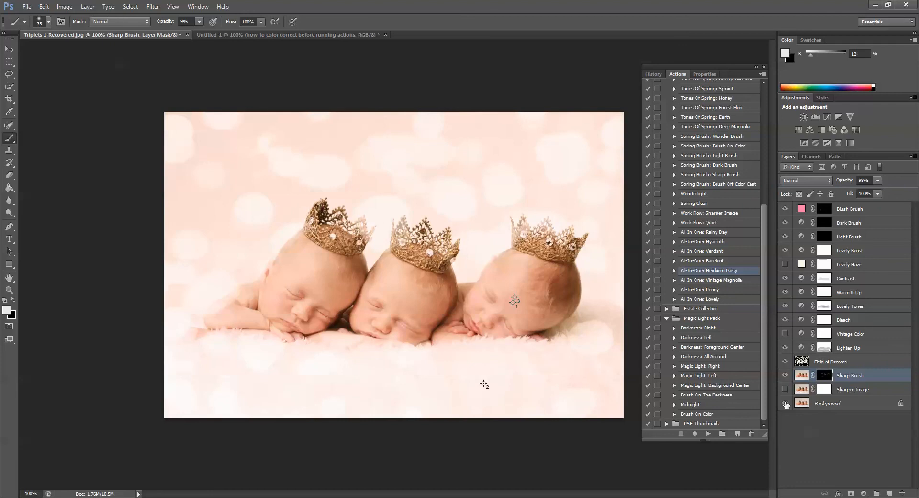
left_click(785, 404, "alt")
left_click(785, 404, "alt")
left_click(785, 404, "alt")
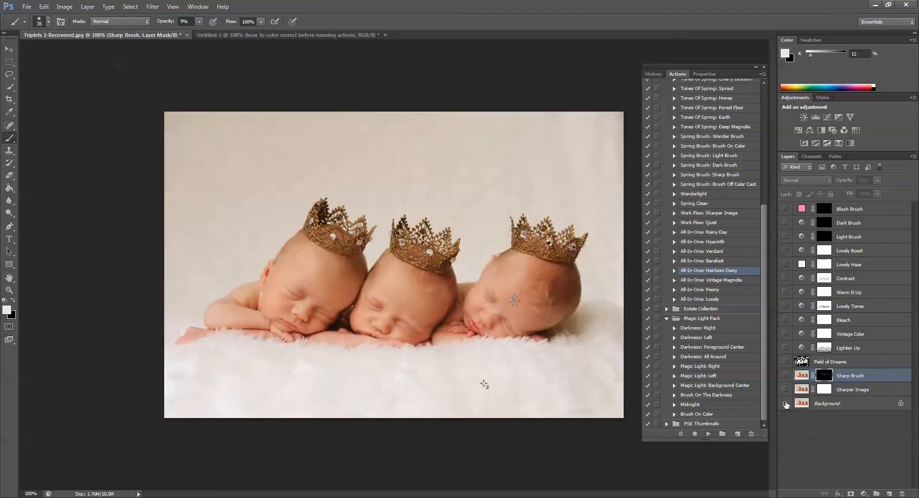
left_click(785, 404, "alt")
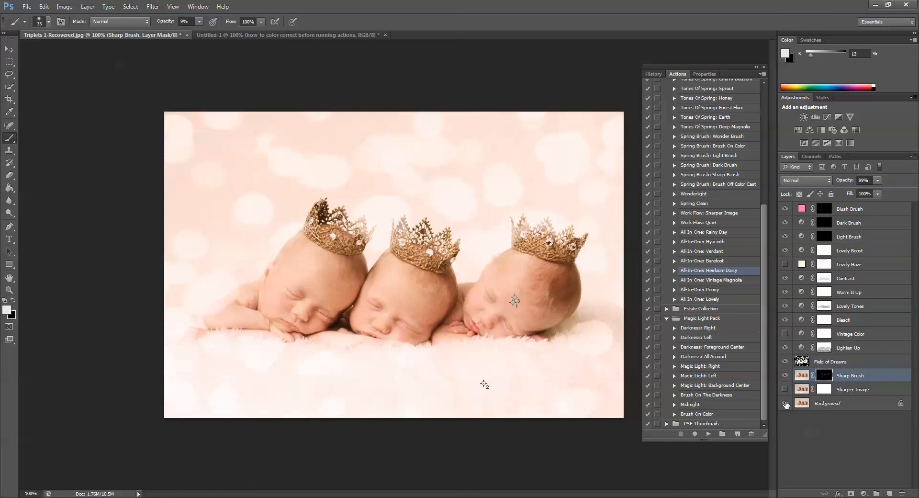